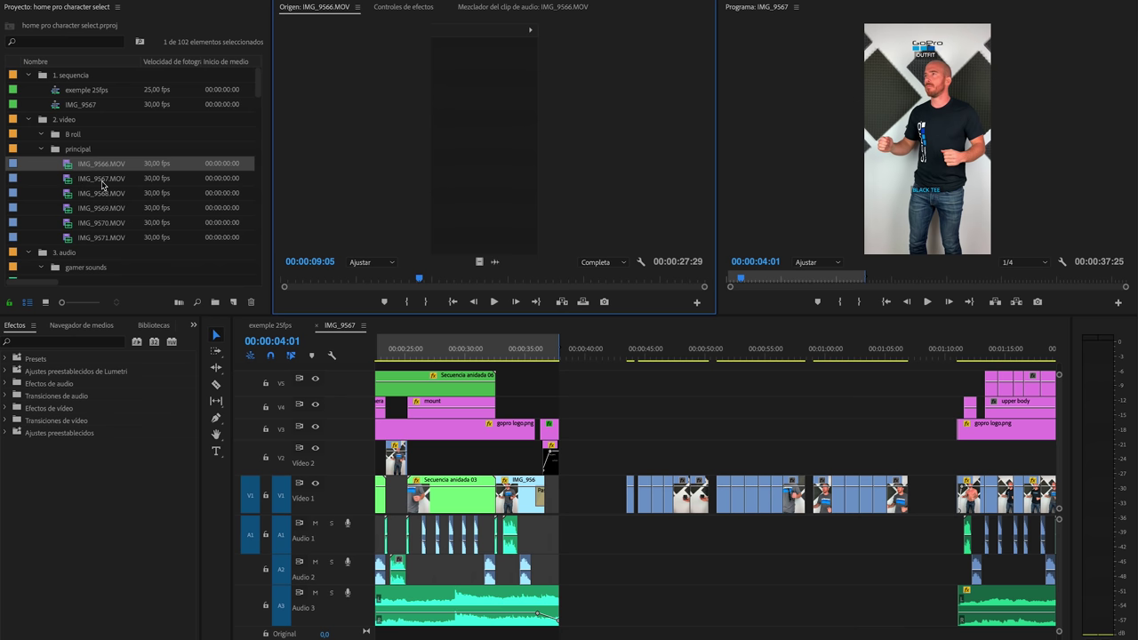
Preview IMG_9567.MOV, IMG_9569.MOV and IMG_9570.MOV in the source monitor, and scrub through the outfit changes in IMG_9567.MOV.
{"action": "double_click", "coordinate": [73, 180]}
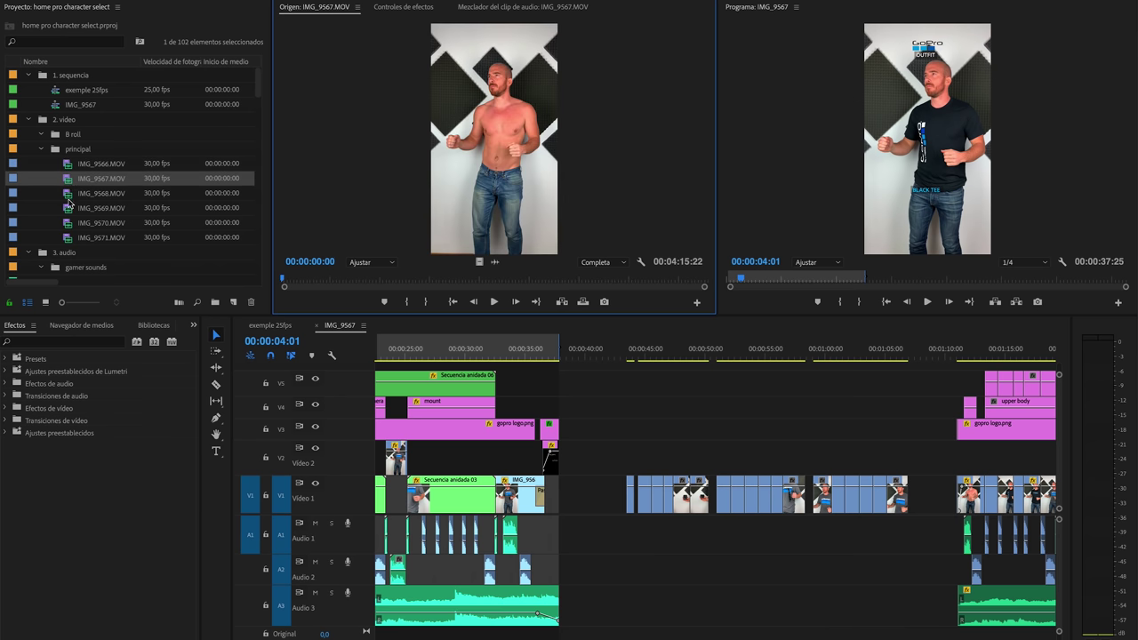
{"action": "double_click", "coordinate": [70, 206]}
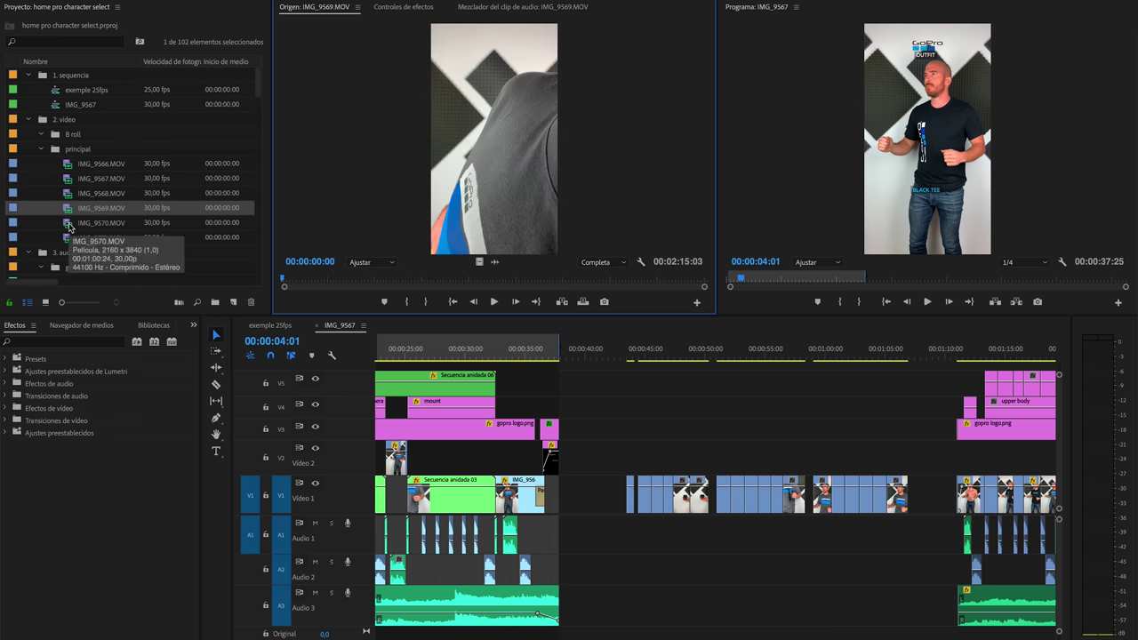
{"action": "double_click", "coordinate": [70, 223]}
{"action": "double_click", "coordinate": [72, 177]}
{"action": "left_click_drag", "start_coordinate": [287, 282], "coordinate": [603, 287]}
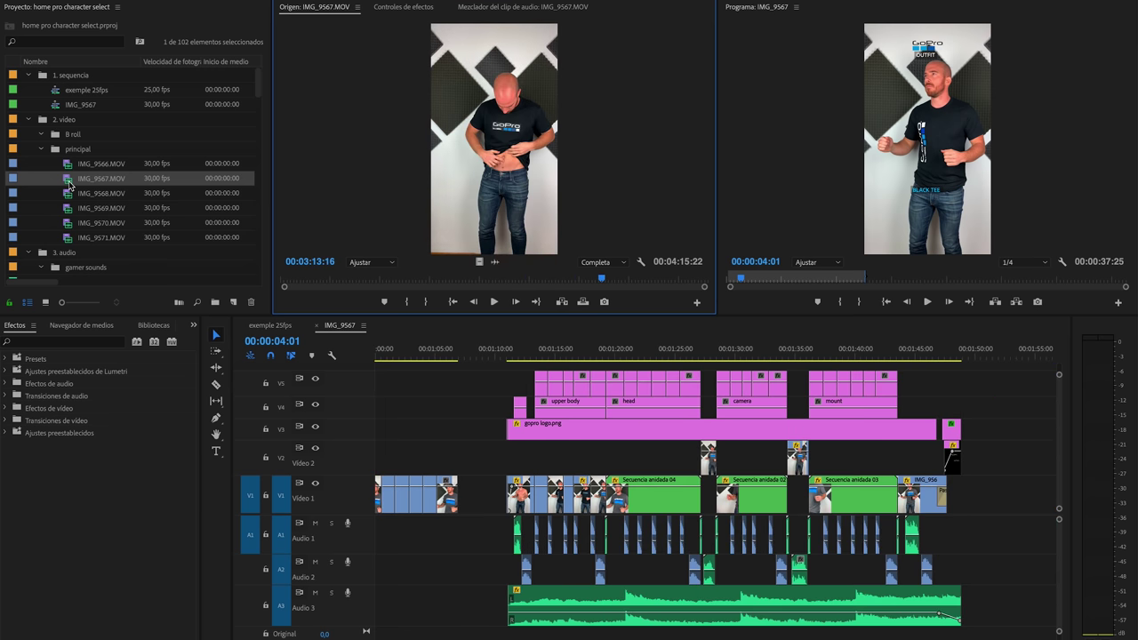
Place IMG_9567.MOV on Video 1 and Audio 1, in the empty stretch after the existing clips at about 00:02:00.
{"action": "right_click", "coordinate": [69, 183]}
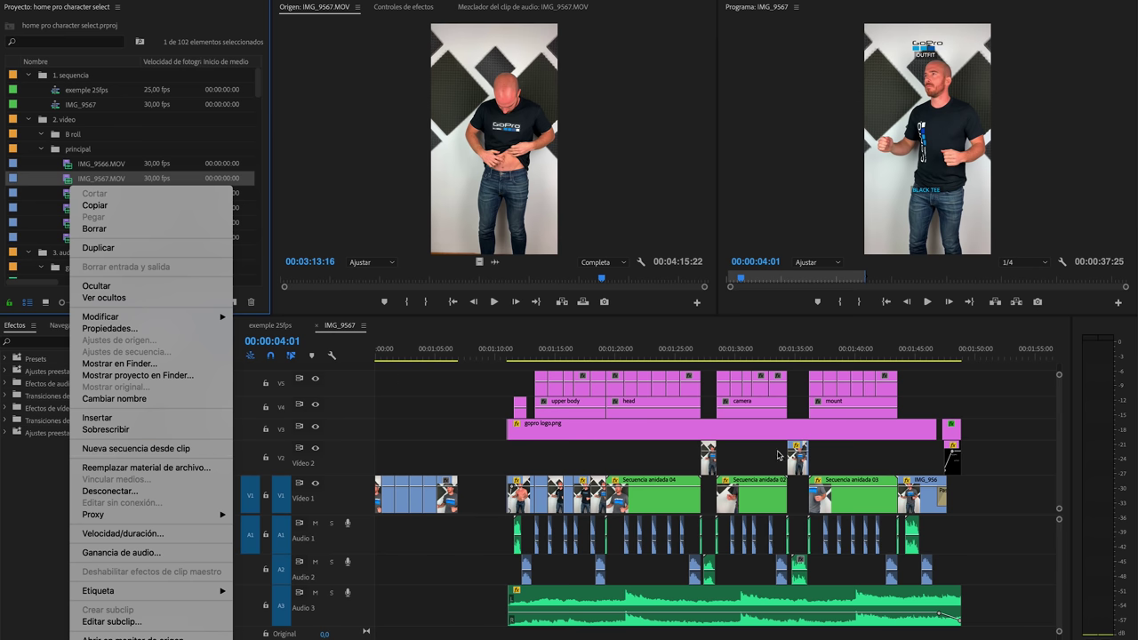
{"action": "left_click", "coordinate": [578, 457]}
{"action": "left_click_drag", "start_coordinate": [70, 182], "coordinate": [1000, 505]}
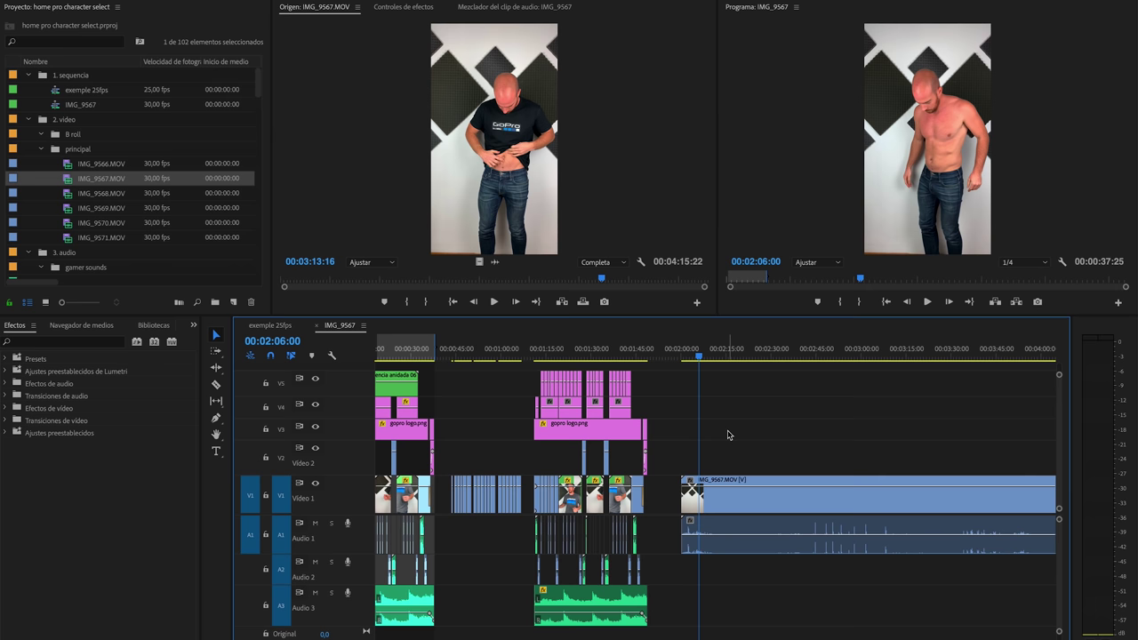
Trim the start of the new IMG_9567.MOV clip to the shirtless pose at about 00:02:23 and split it at 00:02:25:00.
{"action": "scroll", "coordinate": [730, 436], "scroll_direction": "down", "scroll_amount": 3}
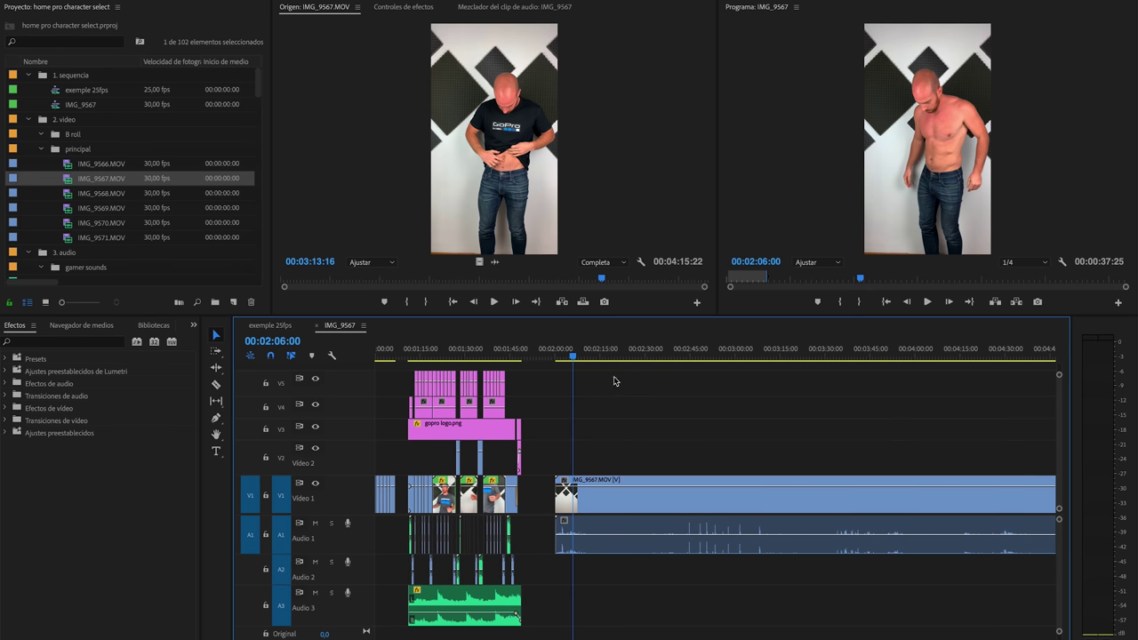
{"action": "left_click_drag", "start_coordinate": [565, 358], "coordinate": [624, 359]}
{"action": "left_click_drag", "start_coordinate": [549, 502], "coordinate": [611, 501]}
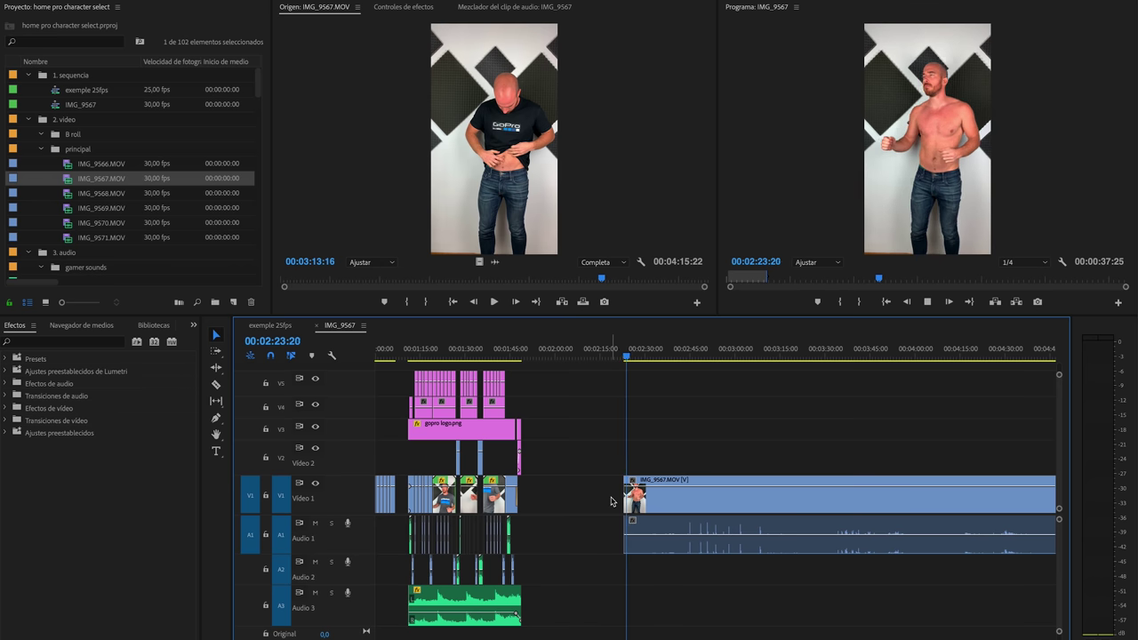
{"action": "key", "text": "space"}
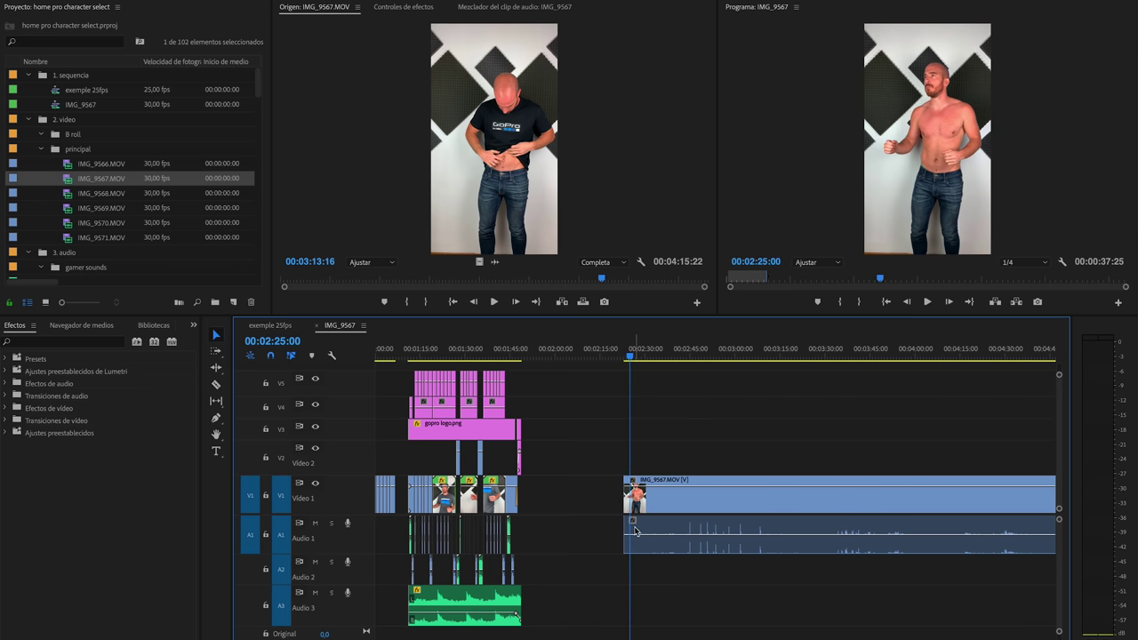
{"action": "key", "text": "v"}
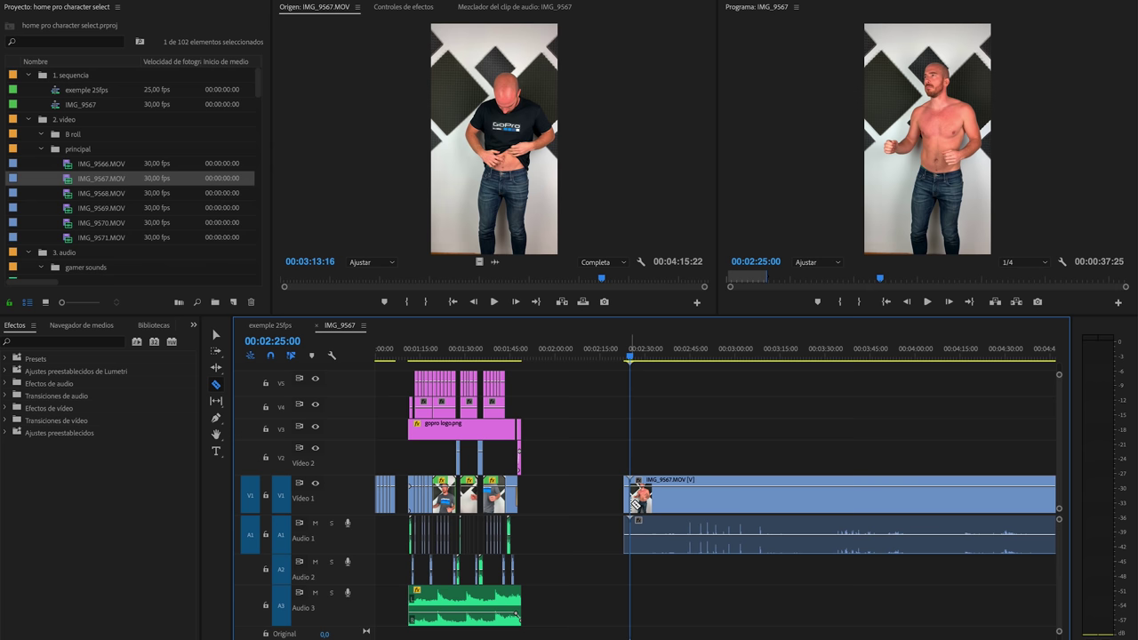
Trim the remaining footage to start at the grey-shirt pose near 00:03:30 and move it closer to the shirtless segment.
{"action": "key", "text": "equal"}
{"action": "key", "text": "equal"}
{"action": "left_click_drag", "start_coordinate": [587, 356], "coordinate": [877, 358]}
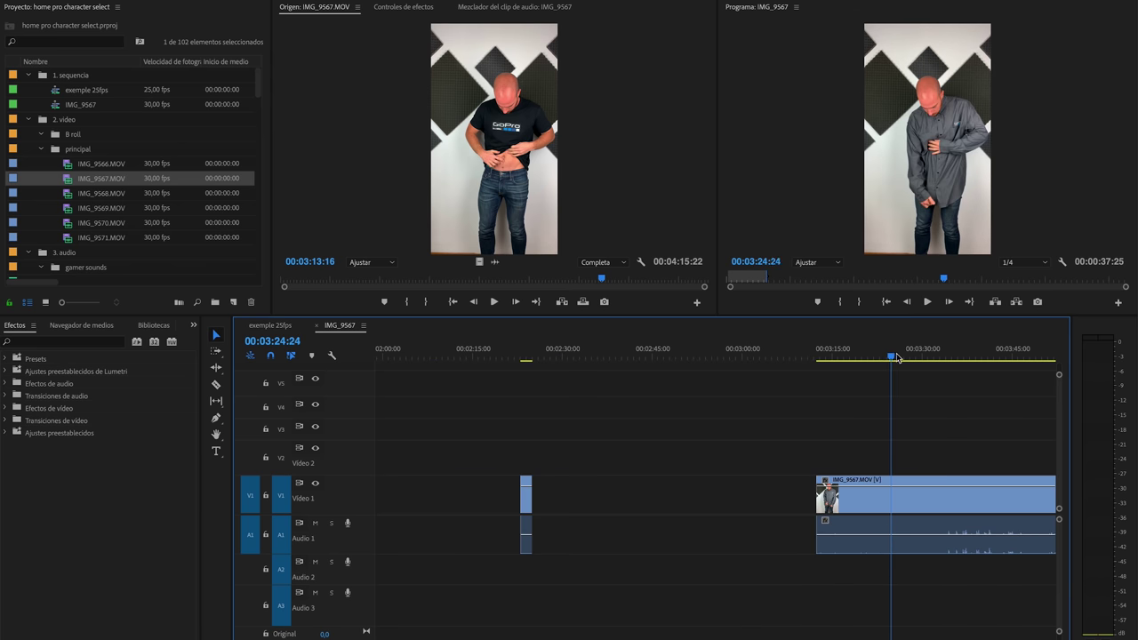
{"action": "left_click_drag", "start_coordinate": [889, 358], "coordinate": [927, 356]}
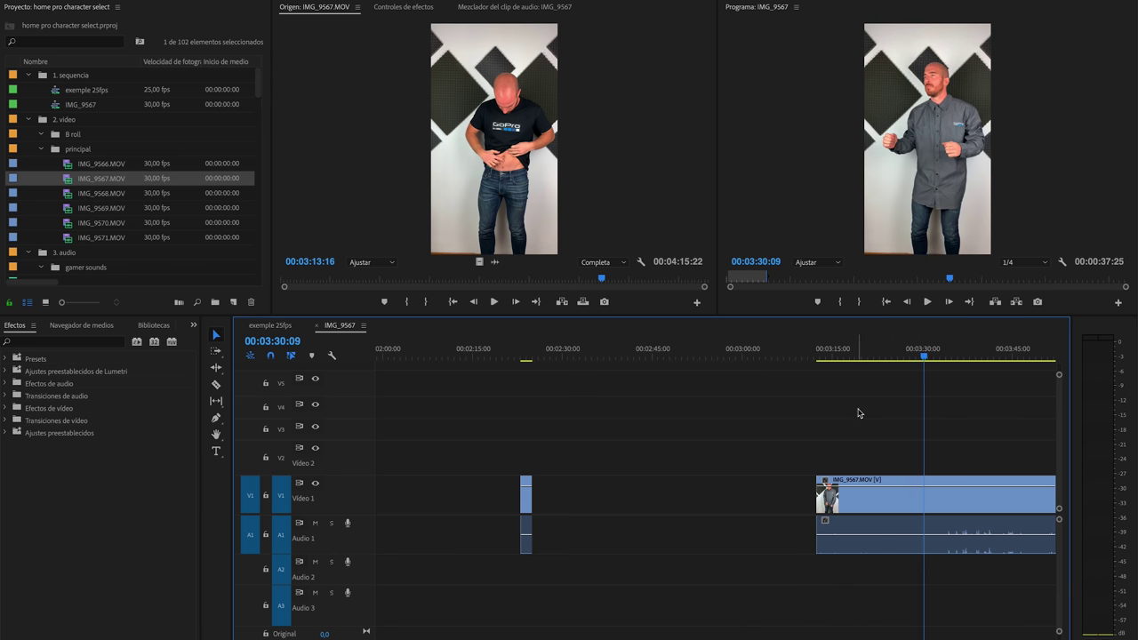
{"action": "left_click_drag", "start_coordinate": [822, 478], "coordinate": [602, 519]}
Play the start of the grey-shirt clip and butt it against the end of the shirtless segment.
{"action": "left_click", "coordinate": [603, 359]}
{"action": "key", "text": "space"}
{"action": "key", "text": "space"}
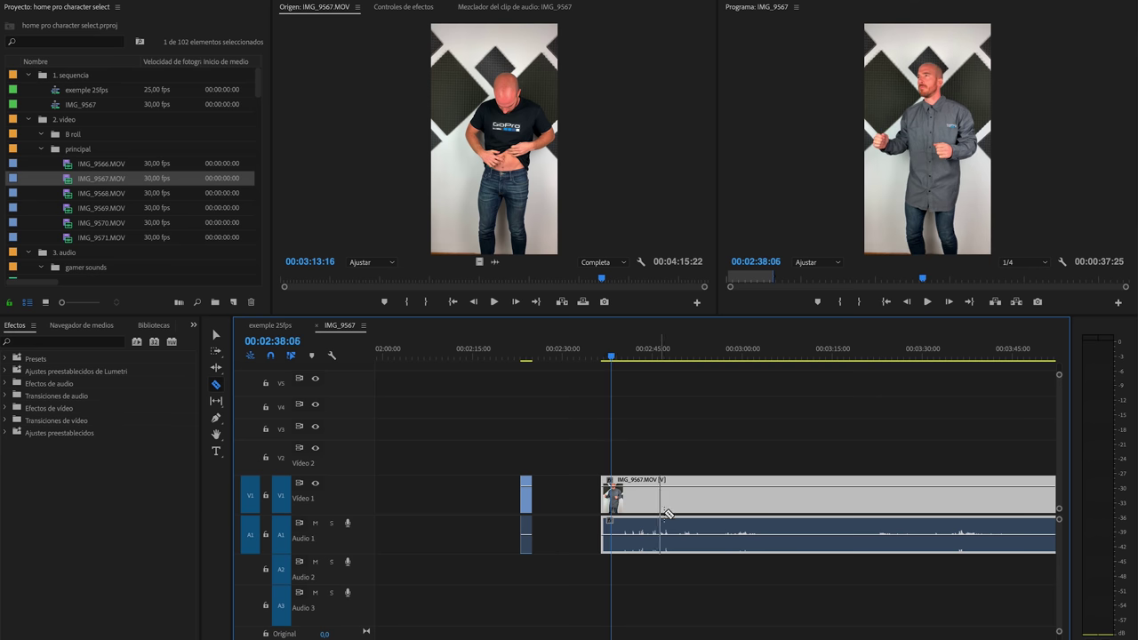
{"action": "key", "text": "v"}
{"action": "left_click_drag", "start_coordinate": [604, 506], "coordinate": [531, 507]}
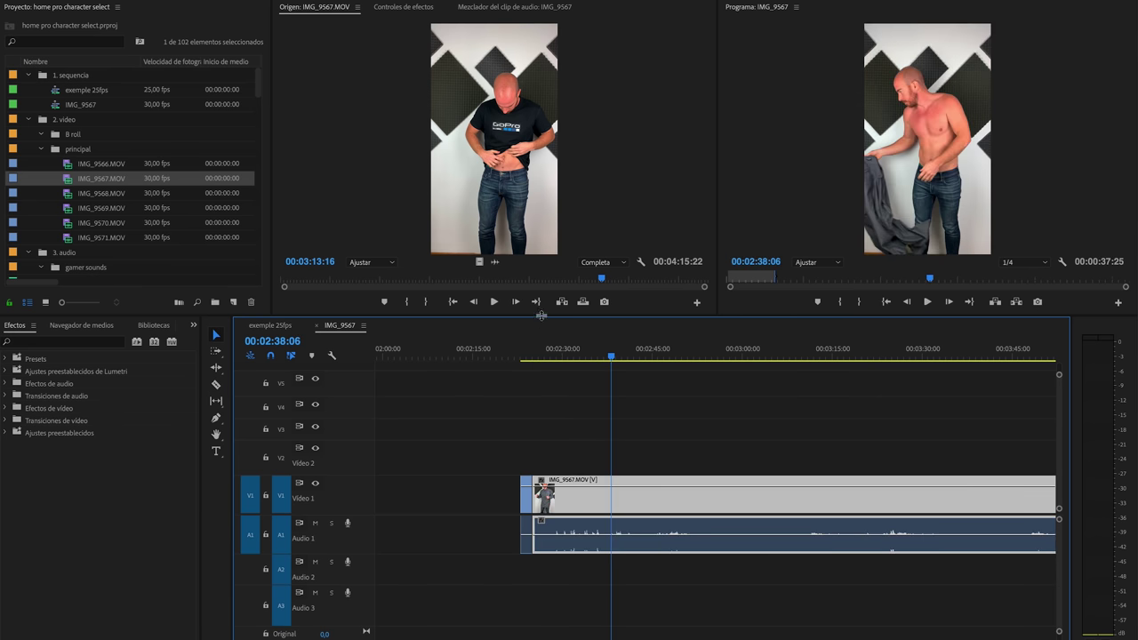
Enlarge the monitor area and play back the cut from the shirtless pose to the grey-shirt pose.
{"action": "left_click_drag", "start_coordinate": [540, 315], "coordinate": [542, 407]}
{"action": "left_click", "coordinate": [524, 447]}
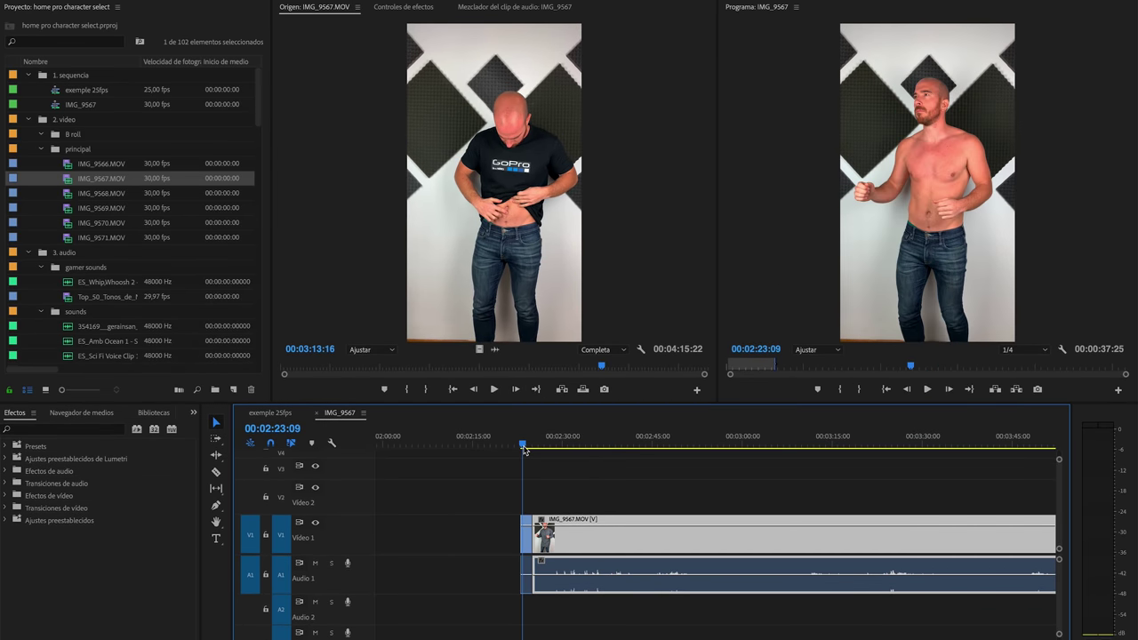
{"action": "left_click_drag", "start_coordinate": [524, 450], "coordinate": [525, 449]}
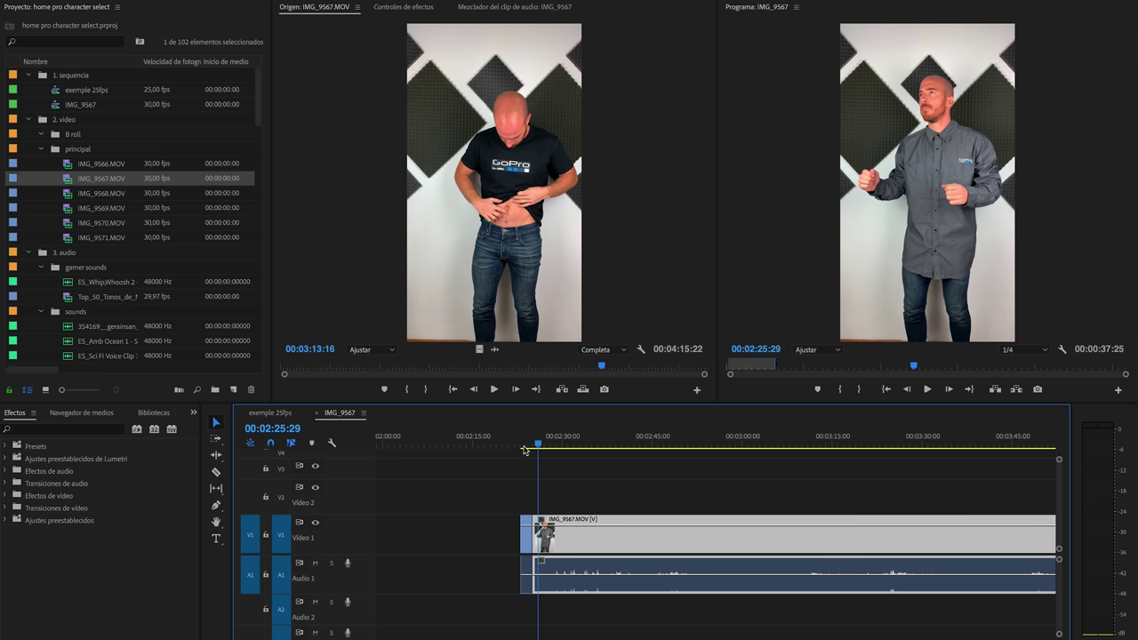
{"action": "left_click", "coordinate": [525, 449]}
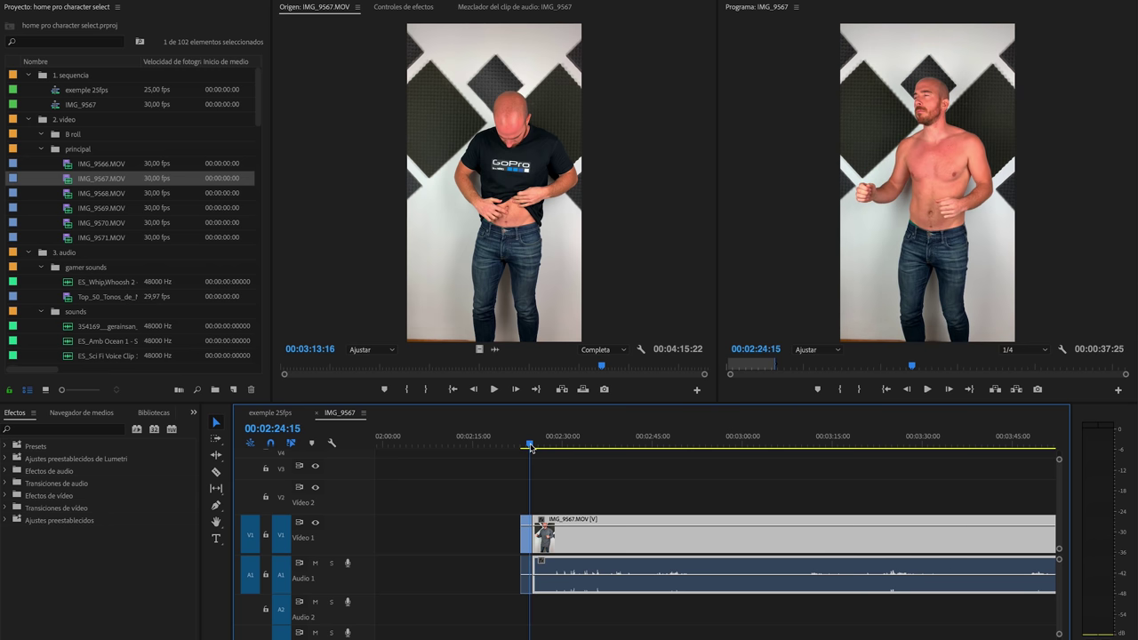
{"action": "key", "text": "equal"}
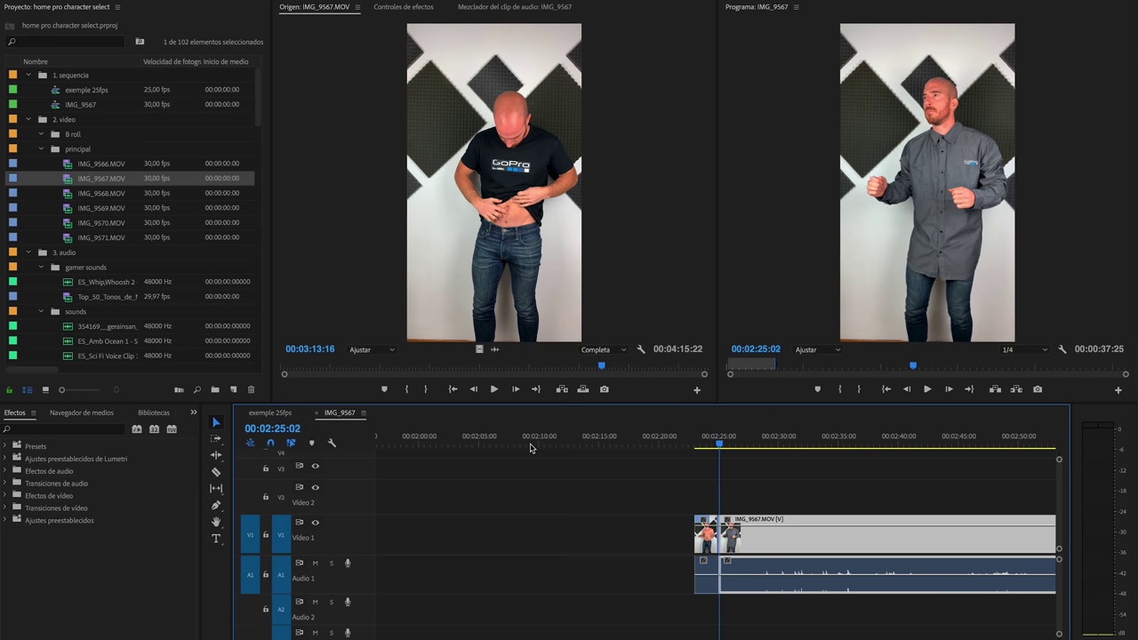
{"action": "key", "text": "space"}
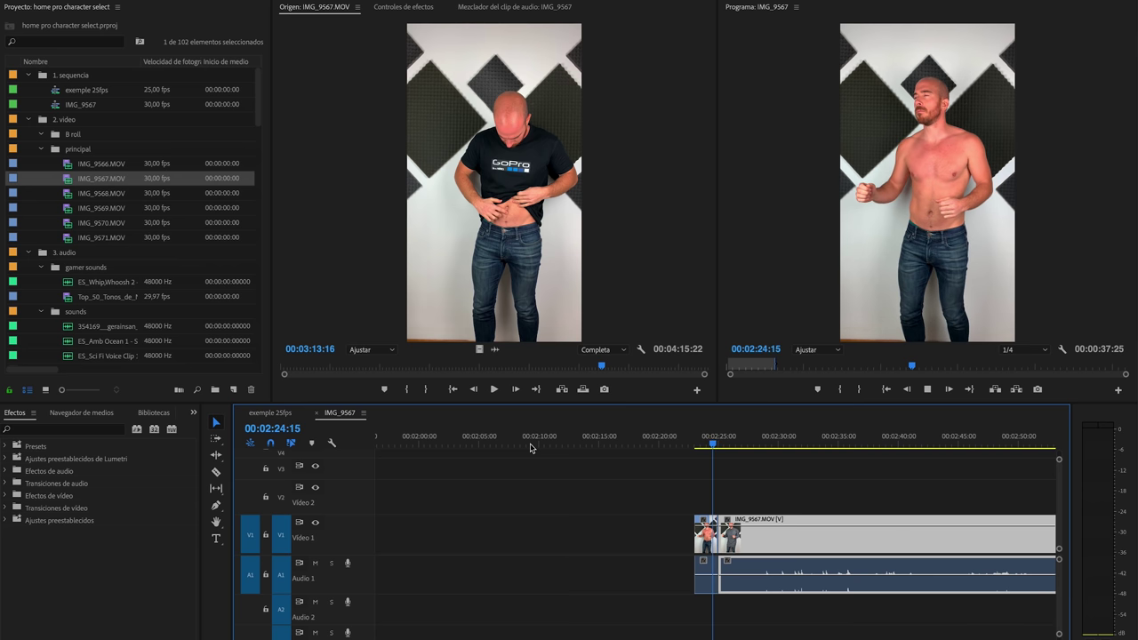
{"action": "key", "text": "space"}
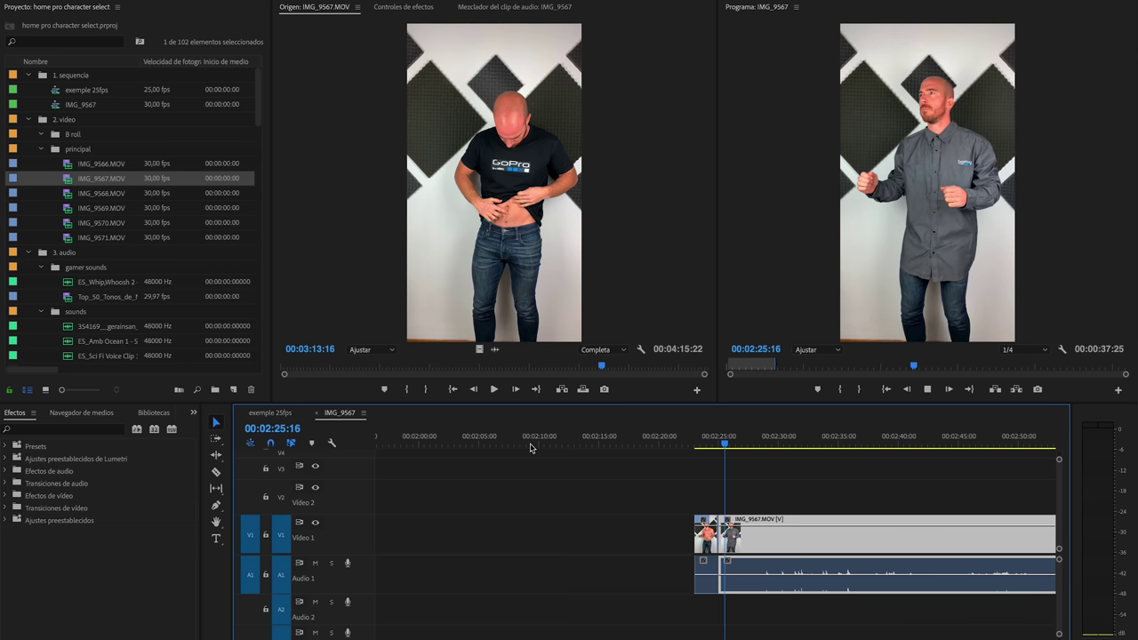
Split the grey-shirt clip at 00:02:26:09.
{"action": "key", "text": "space"}
{"action": "key", "text": "c"}
{"action": "left_click", "coordinate": [743, 528]}
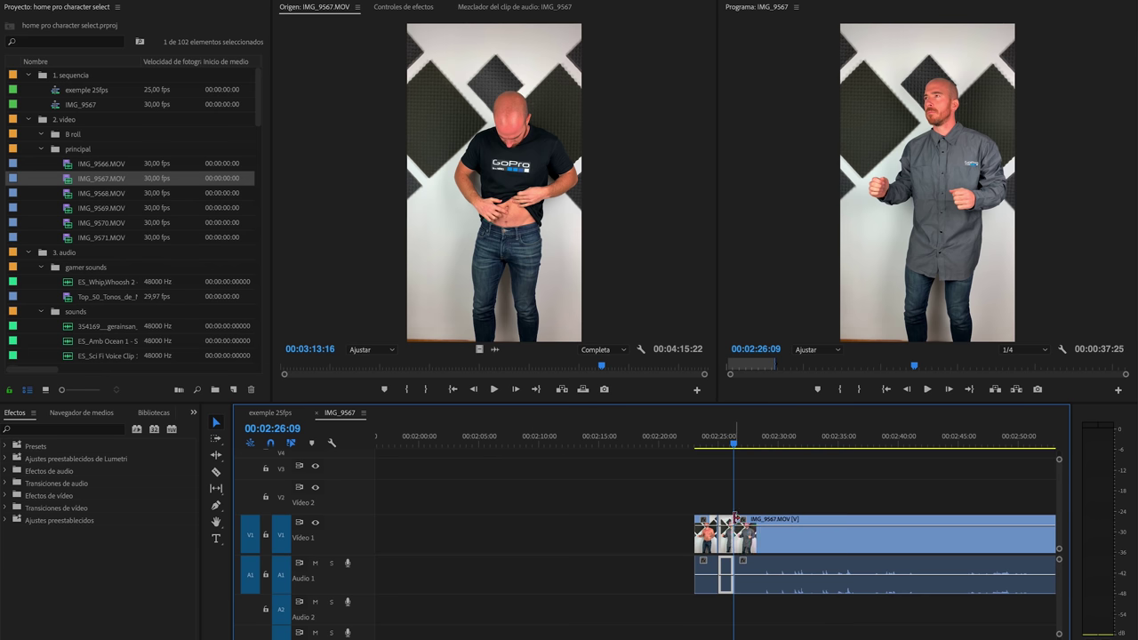
{"action": "key", "text": "v"}
Find the black T-shirt pose in the remaining footage and trim the clip's start to 00:02:58:27.
{"action": "key", "text": "minus"}
{"action": "key", "text": "minus"}
{"action": "left_click_drag", "start_coordinate": [455, 446], "coordinate": [539, 447]}
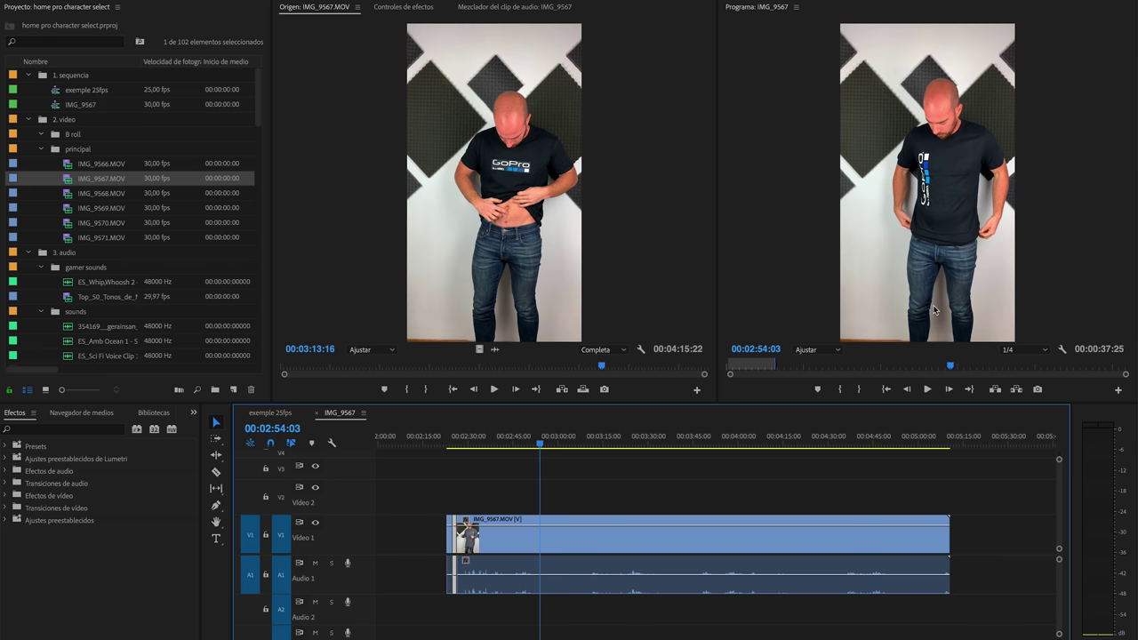
{"action": "left_click_drag", "start_coordinate": [539, 446], "coordinate": [555, 447]}
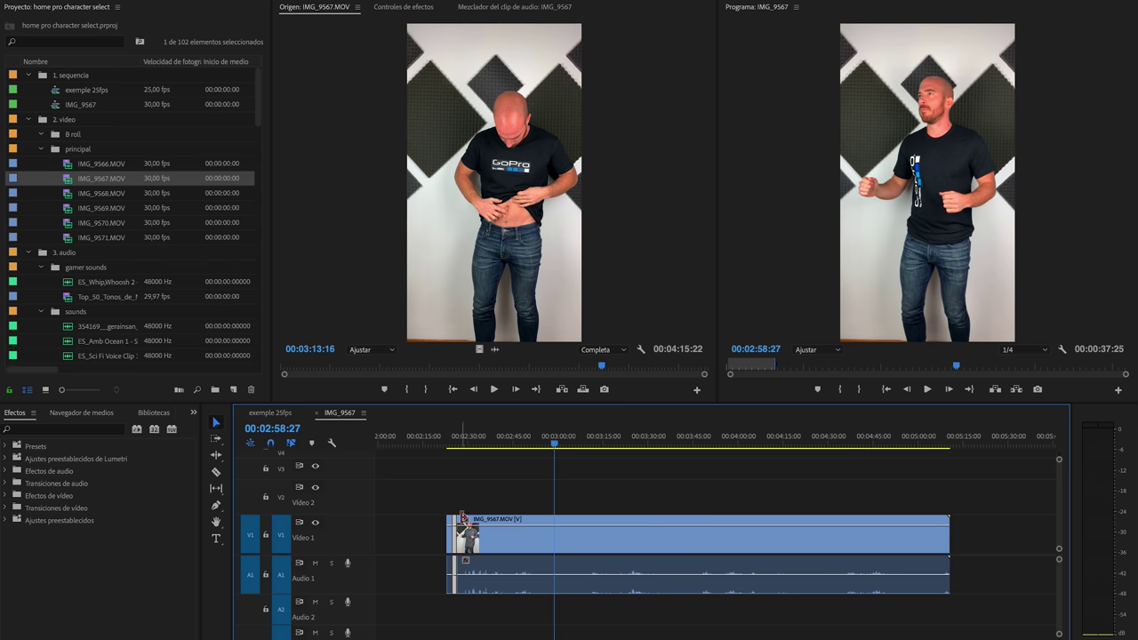
{"action": "left_click_drag", "start_coordinate": [460, 523], "coordinate": [555, 522]}
Split the clip at 00:03:01:14 and move the black T-shirt segment directly after the grey-shirt segment.
{"action": "key", "text": "space"}
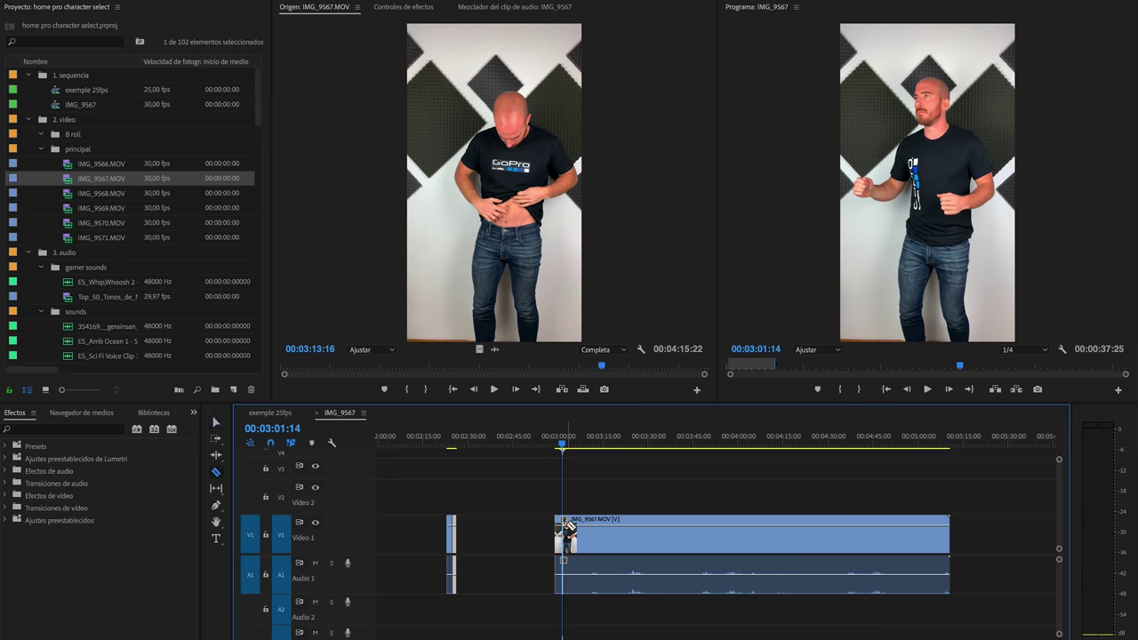
{"action": "key", "text": "v"}
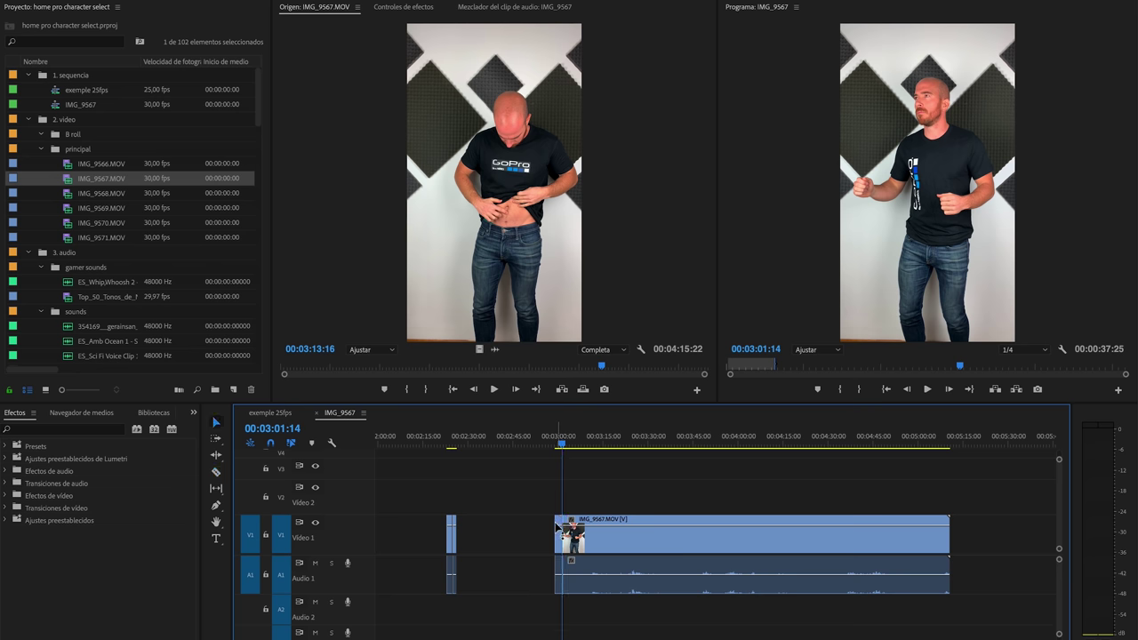
{"action": "left_click_drag", "start_coordinate": [559, 535], "coordinate": [460, 535]}
Play the three outfit segments and compare the body position frame by frame across the grey-shirt to black T-shirt cut.
{"action": "left_click", "coordinate": [453, 449]}
{"action": "key", "text": "space"}
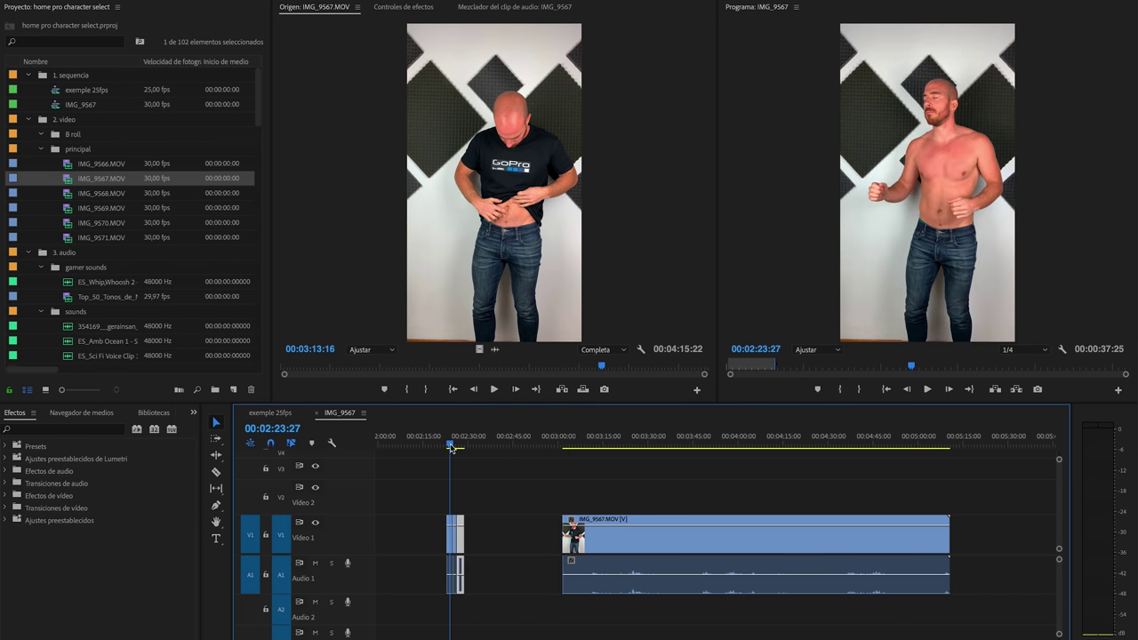
{"action": "key", "text": "="}
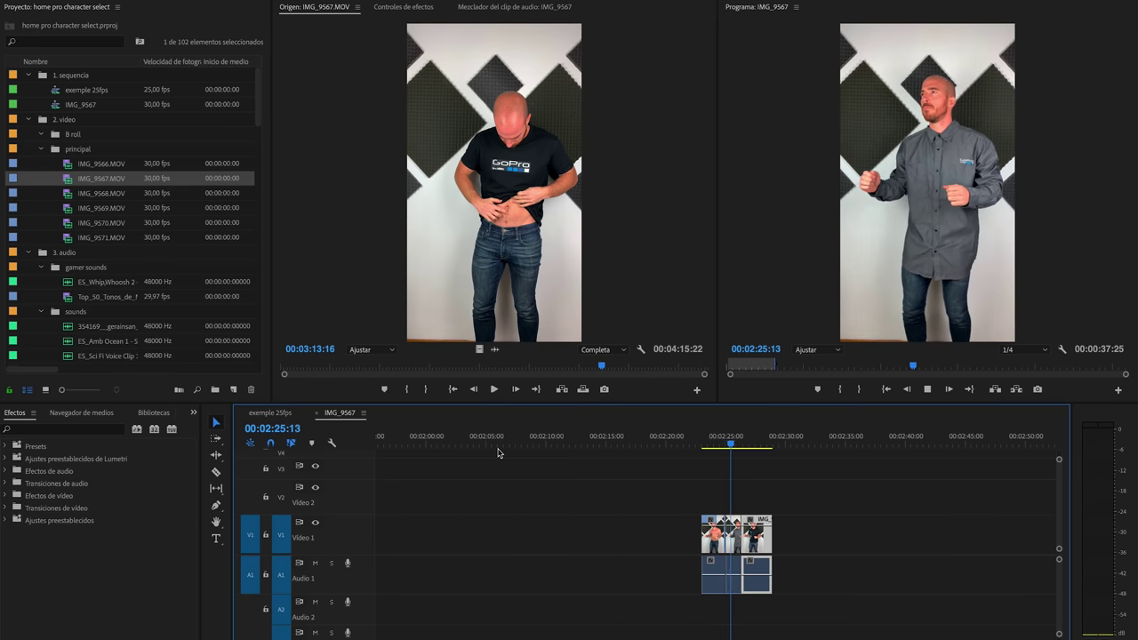
{"action": "key", "text": "space"}
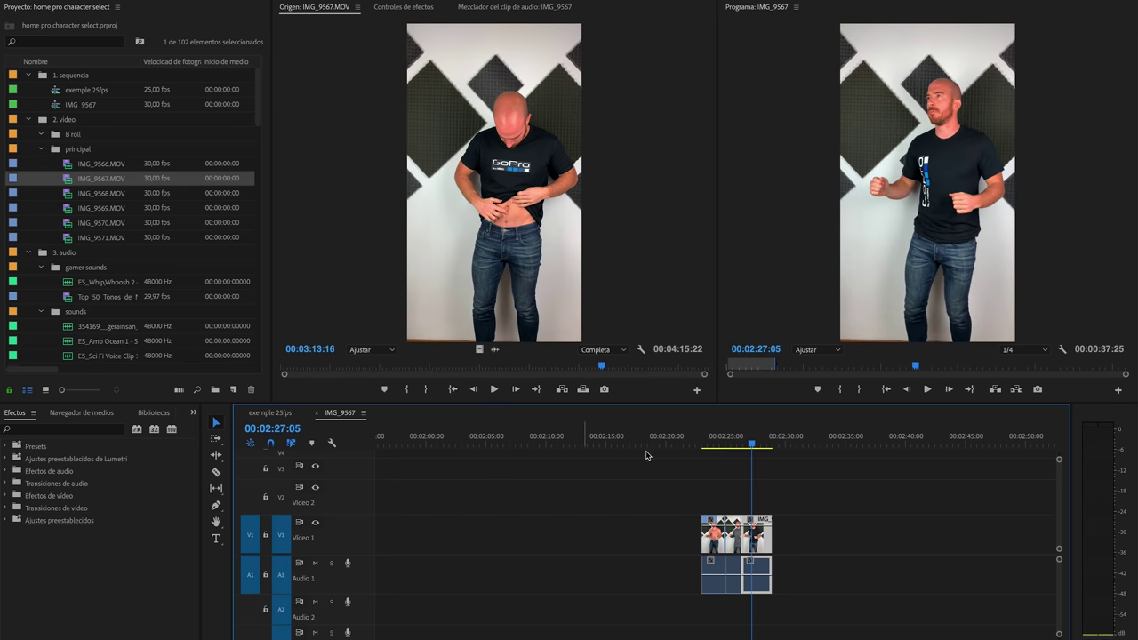
{"action": "left_click", "coordinate": [738, 449]}
{"action": "key", "text": "="}
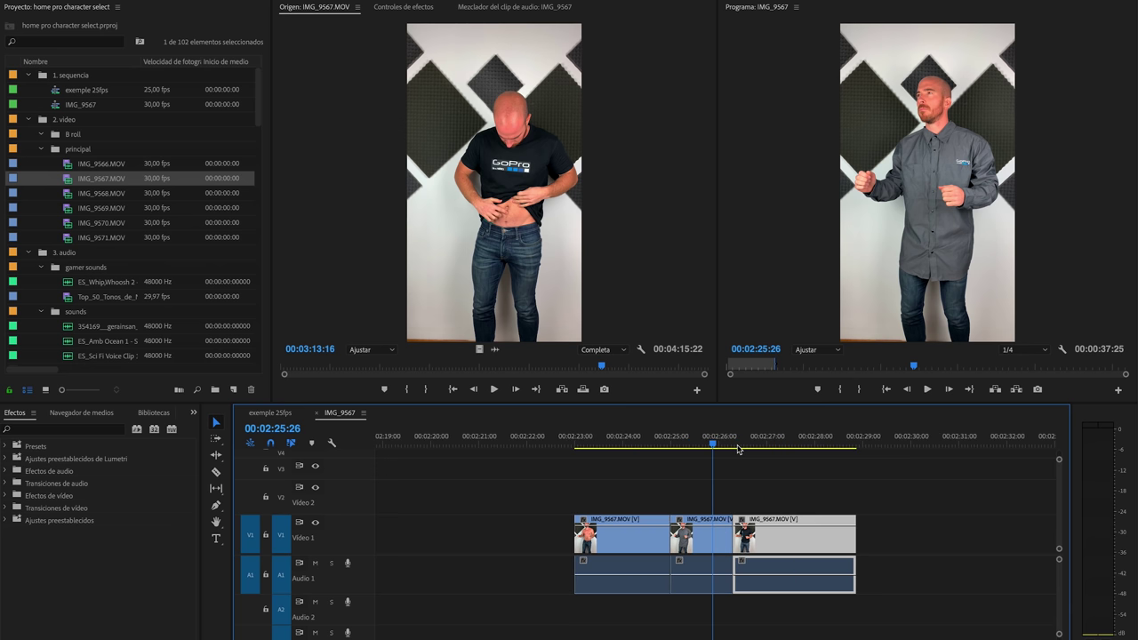
{"action": "key", "text": "Right"}
{"action": "key", "text": "Right"}
{"action": "key", "text": "Right"}
{"action": "key", "text": "Right"}
{"action": "key", "text": "Right"}
{"action": "key", "text": "Right"}
{"action": "key", "text": "Right"}
{"action": "key", "text": "Right"}
{"action": "key", "text": "Right"}
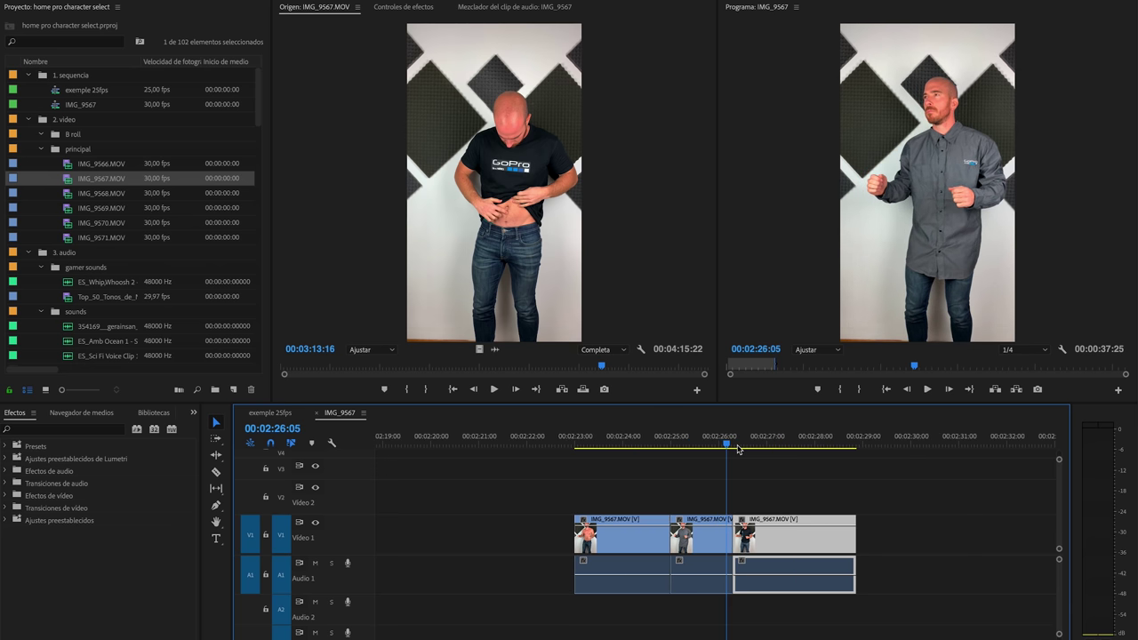
{"action": "key", "text": "Left"}
{"action": "key", "text": "Left"}
{"action": "key", "text": "Left"}
{"action": "key", "text": "Left"}
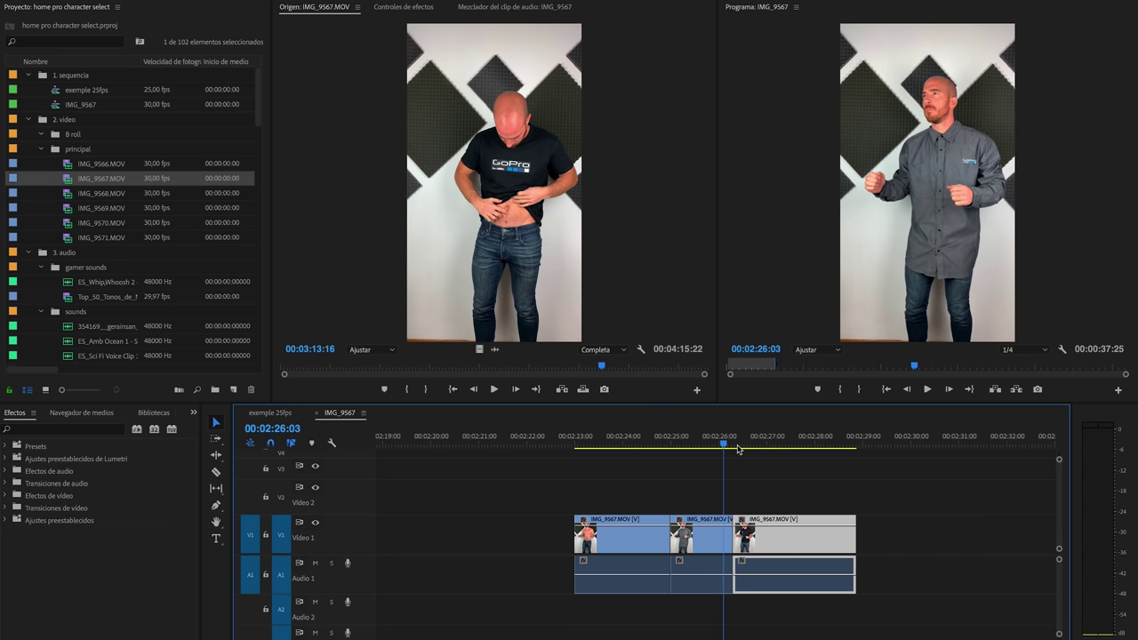
{"action": "key", "text": "Right"}
{"action": "key", "text": "Right"}
{"action": "key", "text": "Right"}
{"action": "key", "text": "Right"}
{"action": "key", "text": "Right"}
{"action": "key", "text": "Right"}
{"action": "key", "text": "Right"}
{"action": "key", "text": "Right"}
{"action": "key", "text": "Right"}
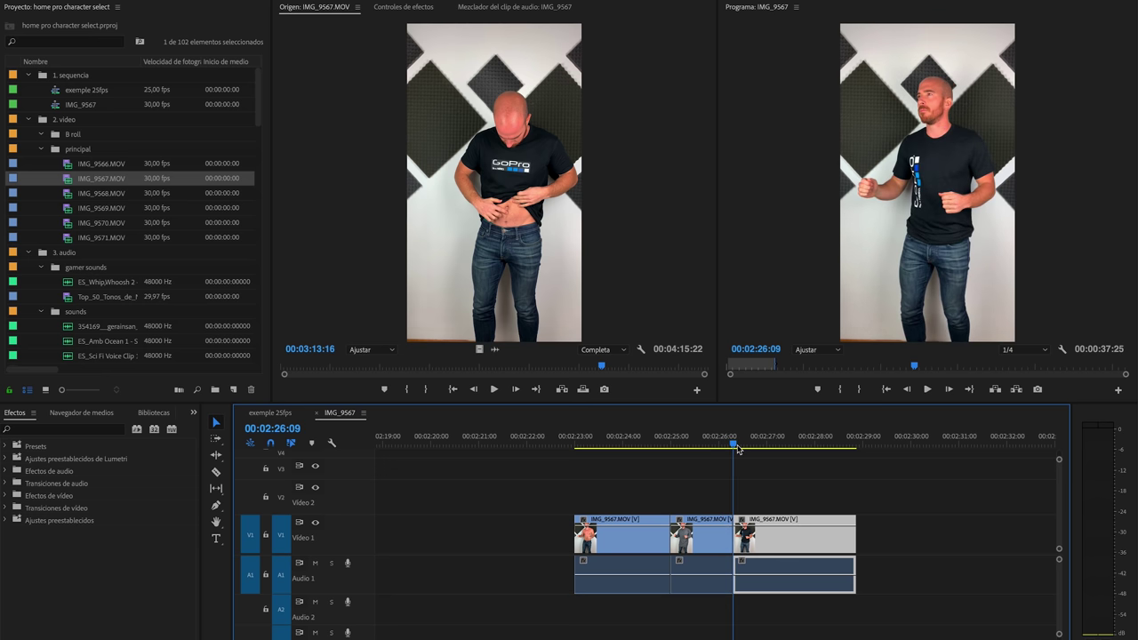
Trim the start of the black T-shirt segment to a frame matching the grey-shirt pose and close the gap.
{"action": "key", "text": "Right"}
{"action": "key", "text": "Right"}
{"action": "key", "text": "Right"}
{"action": "key", "text": "Right"}
{"action": "key", "text": "Right"}
{"action": "key", "text": "Right"}
{"action": "key", "text": "Right"}
{"action": "key", "text": "Right"}
{"action": "key", "text": "Right"}
{"action": "key", "text": "Right"}
{"action": "key", "text": "Right"}
{"action": "key", "text": "Right"}
{"action": "key", "text": "Right"}
{"action": "key", "text": "Right"}
{"action": "key", "text": "Right"}
{"action": "key", "text": "Right"}
{"action": "key", "text": "Right"}
{"action": "key", "text": "Right"}
{"action": "key", "text": "Right"}
{"action": "left_click_drag", "start_coordinate": [736, 519], "coordinate": [763, 545]}
Replay the grey-shirt to black T-shirt cut and fine-trim the start of the black T-shirt segment by a few frames.
{"action": "left_click", "coordinate": [709, 444]}
{"action": "key", "text": "space"}
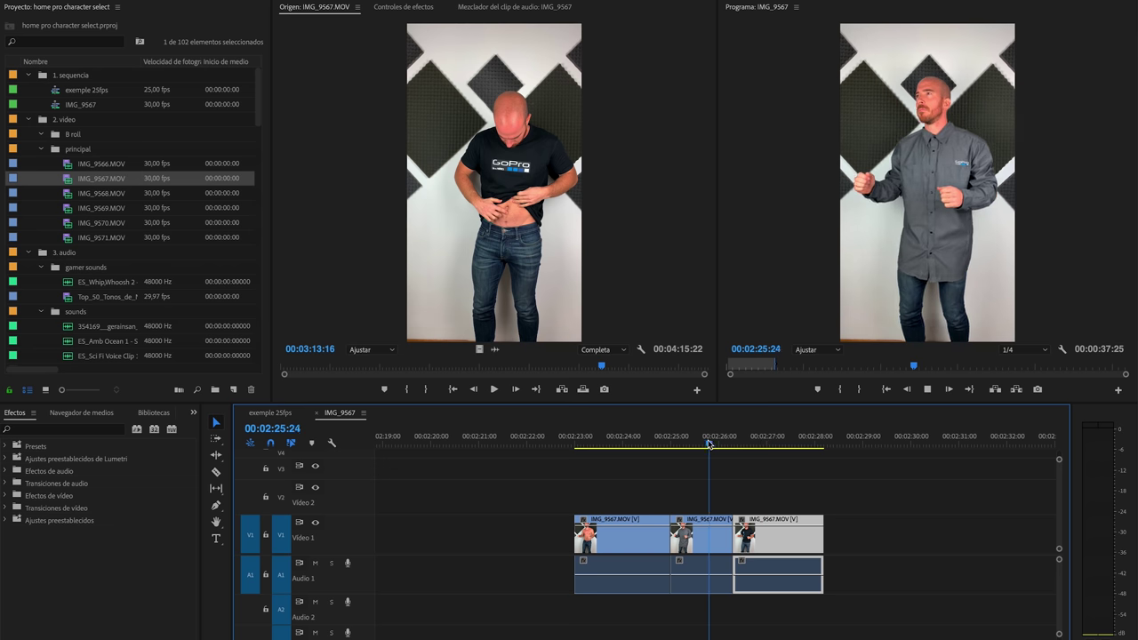
{"action": "left_click", "coordinate": [711, 444]}
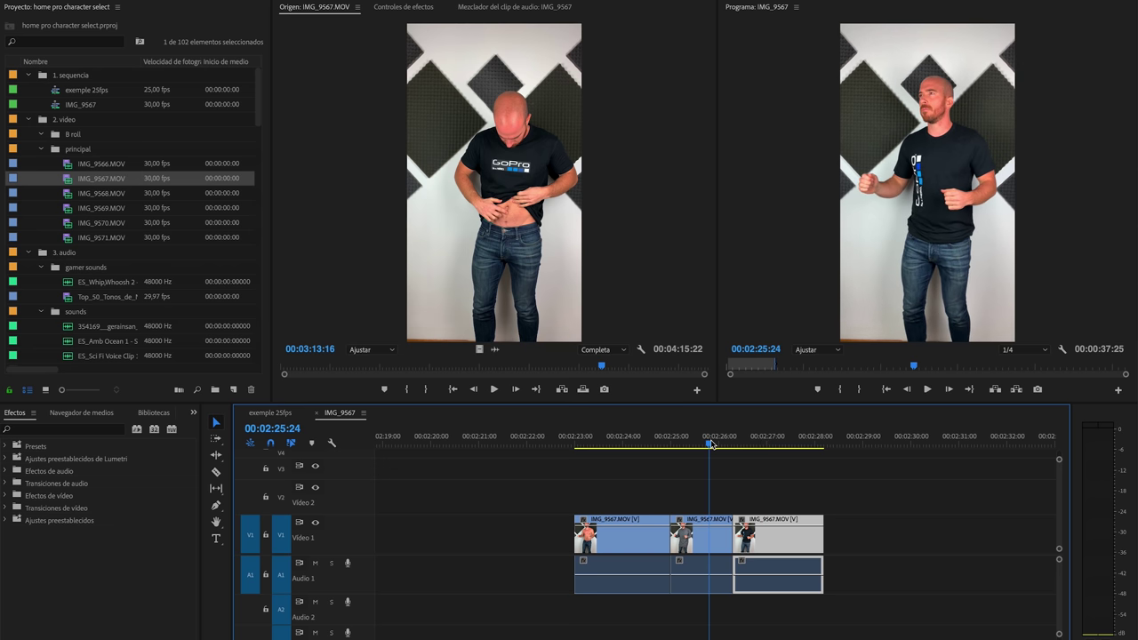
{"action": "key", "text": "space"}
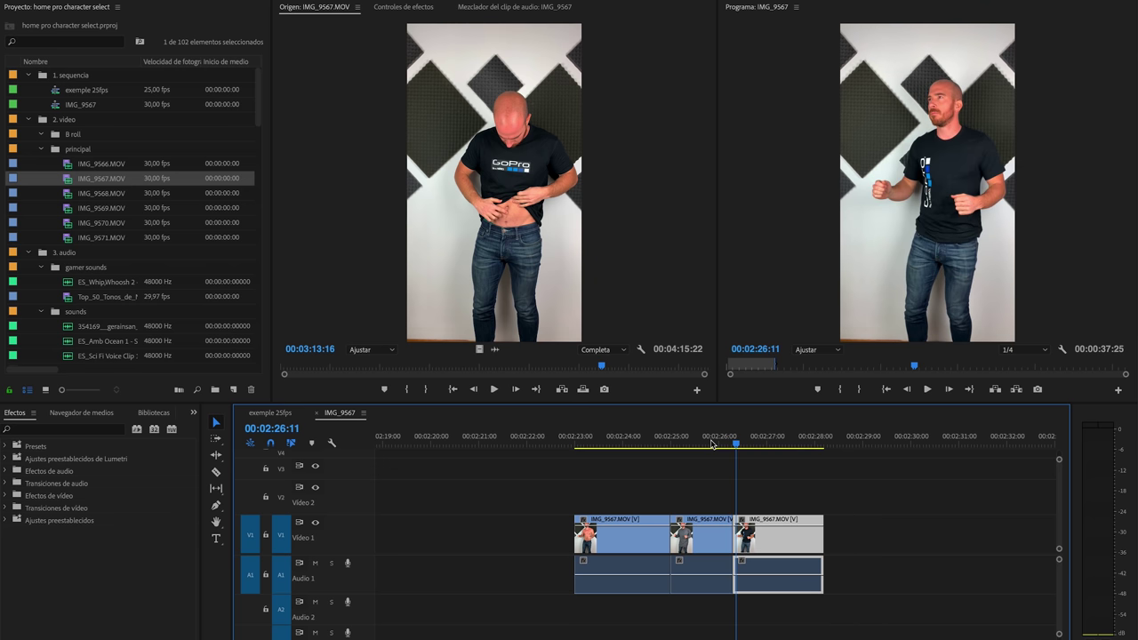
{"action": "key", "text": "Left"}
{"action": "left_click_drag", "start_coordinate": [735, 517], "coordinate": [738, 518]}
{"action": "left_click", "coordinate": [700, 444]}
{"action": "key", "text": "space"}
{"action": "key", "text": "space"}
Examine the previously cut segments between about 00:00:45 and 00:01:05 in the timeline.
{"action": "key", "text": "minus"}
{"action": "key", "text": "minus"}
{"action": "key", "text": "minus"}
{"action": "key", "text": "minus"}
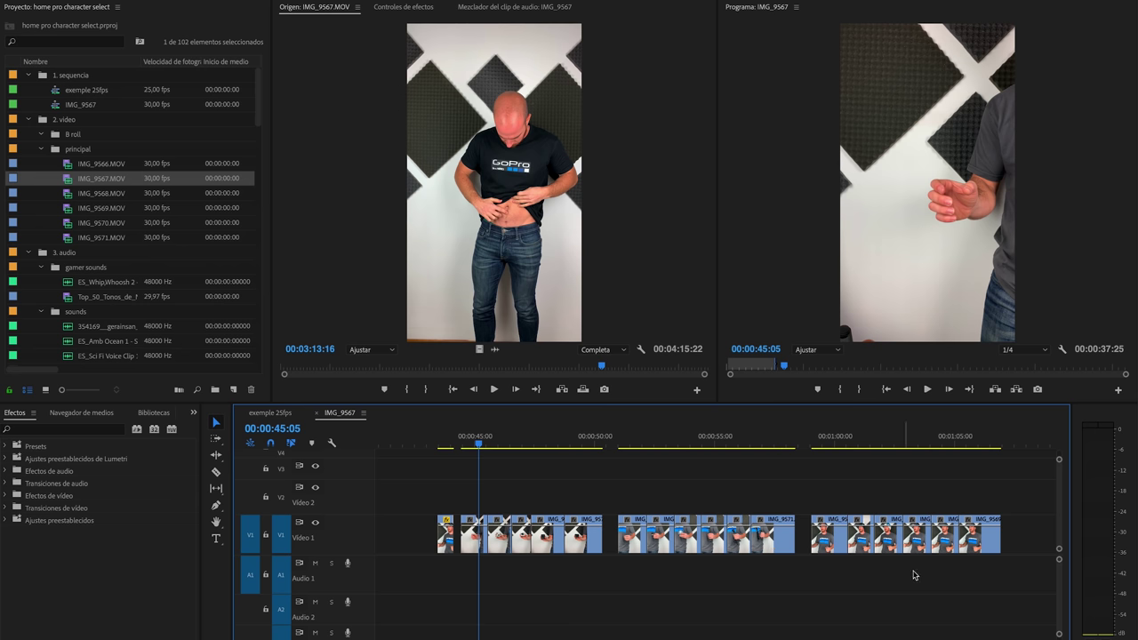
Play the hat-change segments over the grey T-shirt from about 00:00:59 to 00:01:05 to check their cuts.
{"action": "left_click", "coordinate": [813, 442]}
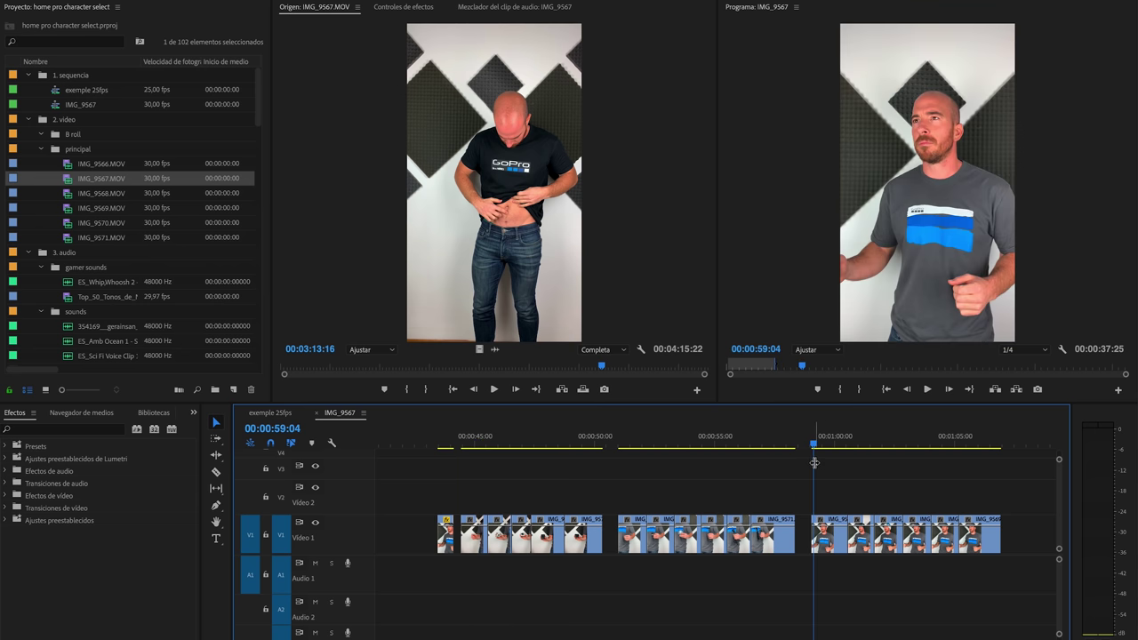
{"action": "scroll", "coordinate": [814, 462], "scroll_direction": "down", "scroll_amount": 2}
{"action": "key", "text": "space"}
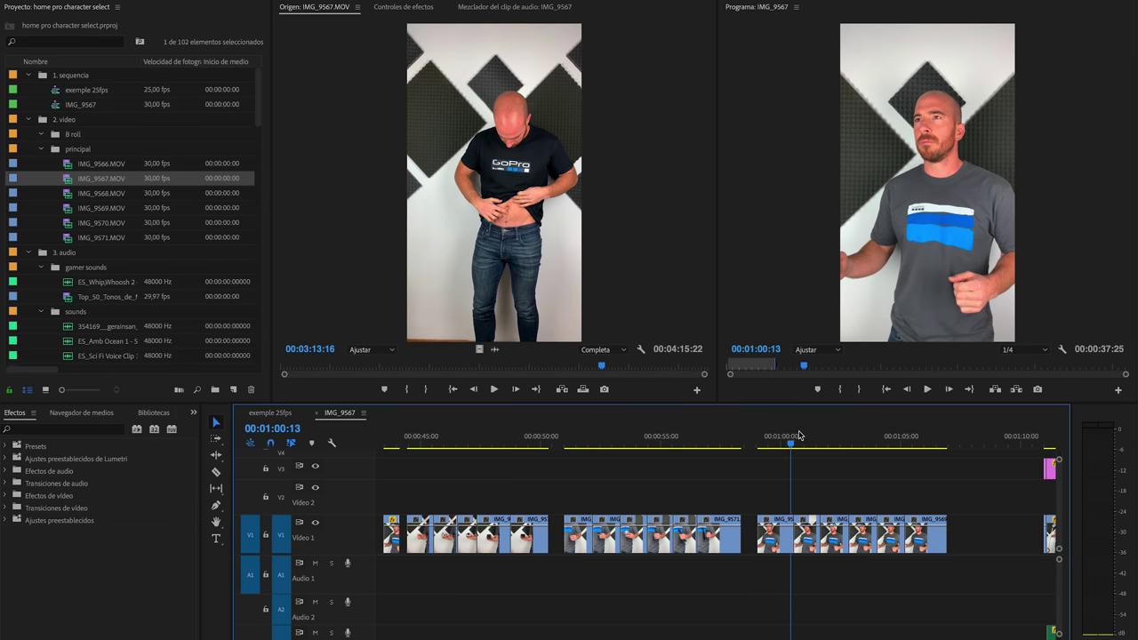
{"action": "scroll", "coordinate": [801, 435], "scroll_direction": "up", "scroll_amount": 1}
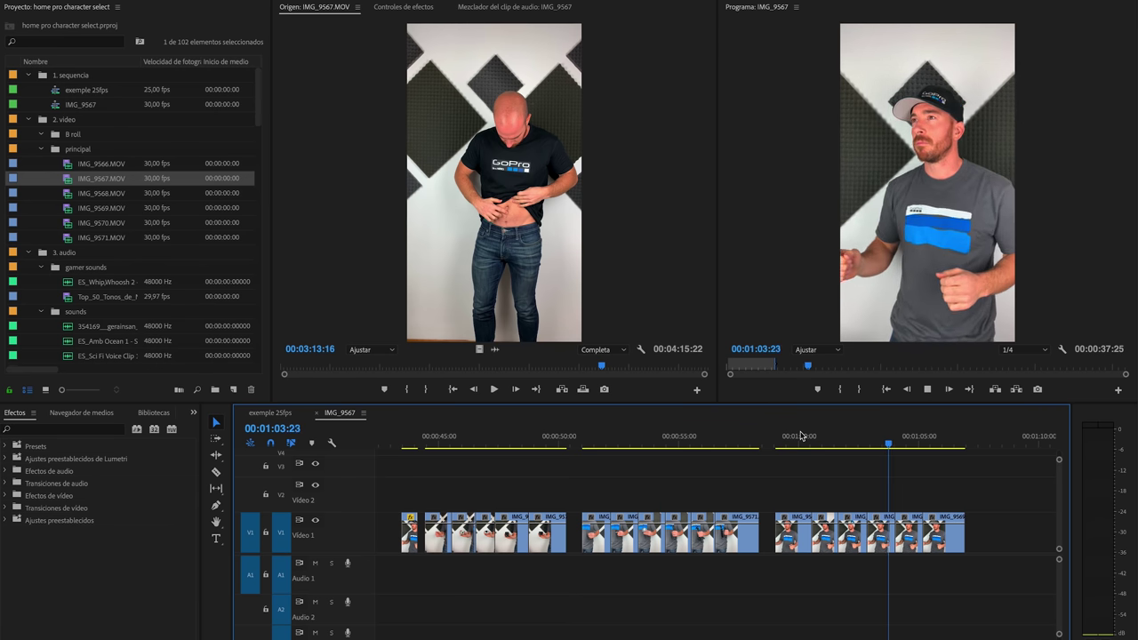
{"action": "key", "text": "space"}
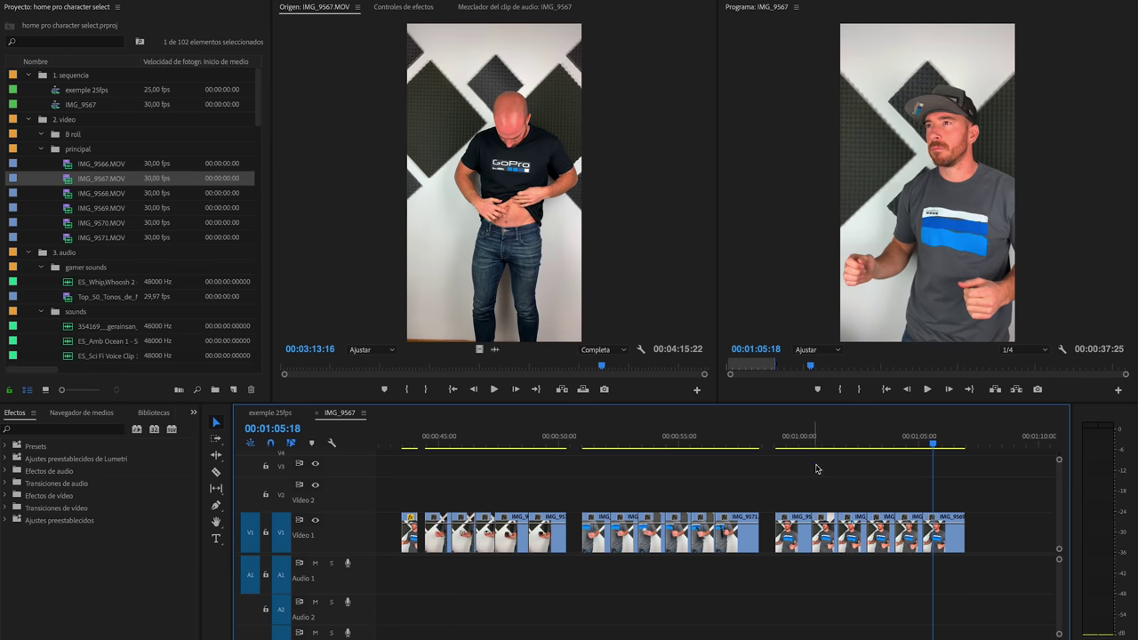
{"action": "left_click", "coordinate": [800, 439]}
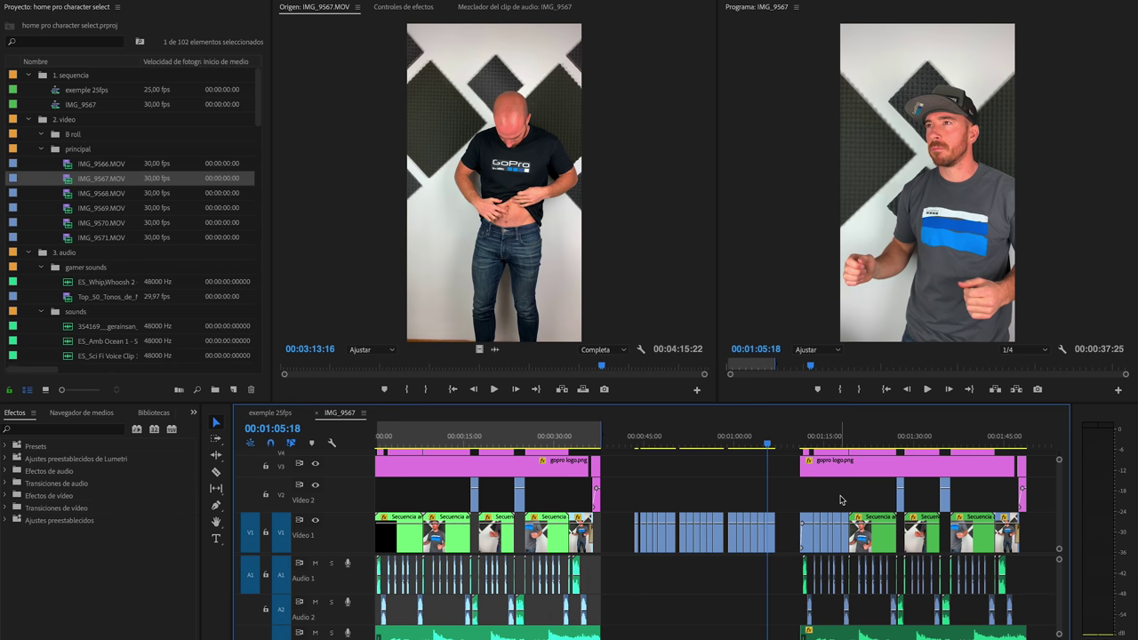
Enlarge the timeline area so the upper video tracks and the audio tracks fit in view together.
{"action": "left_click_drag", "start_coordinate": [750, 399], "coordinate": [748, 311]}
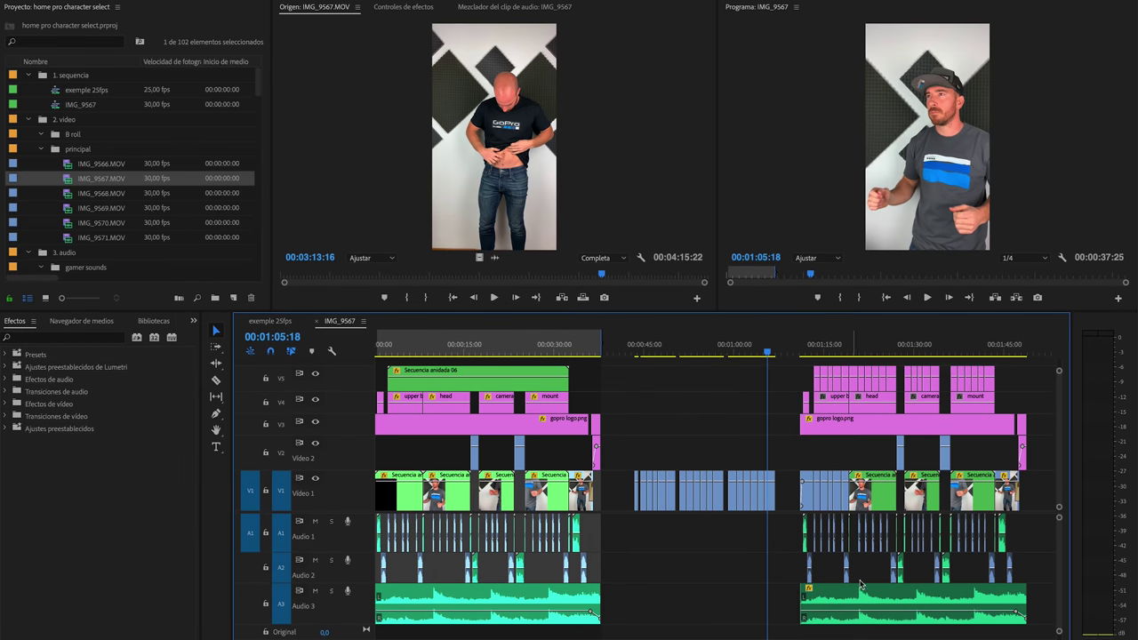
{"action": "scroll", "coordinate": [809, 522], "scroll_direction": "down", "scroll_amount": 1}
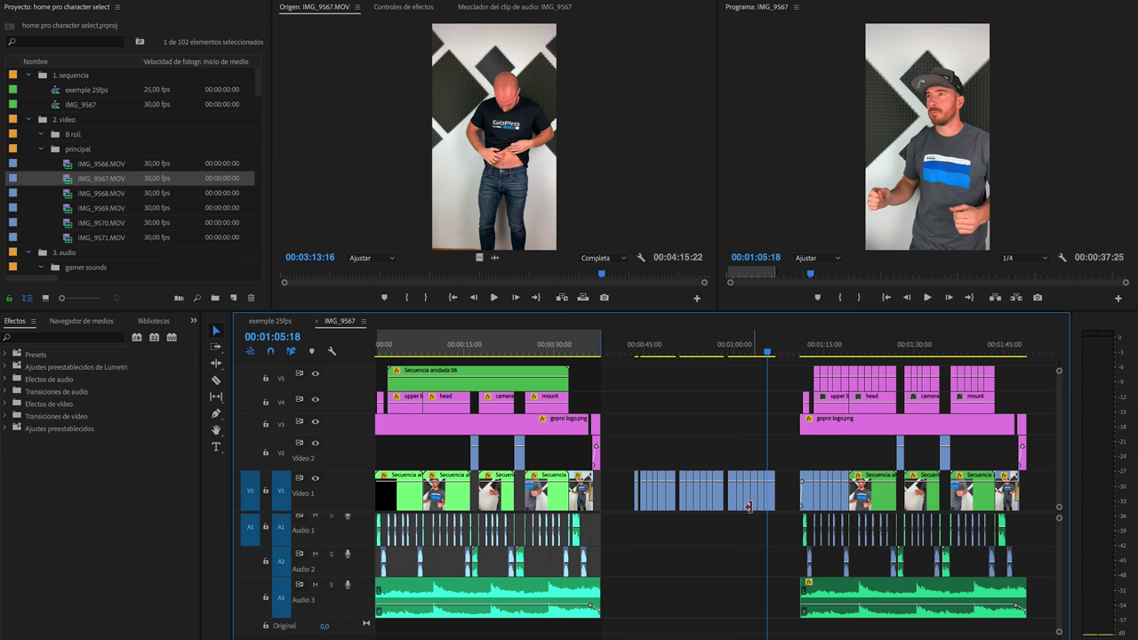
{"action": "scroll", "coordinate": [760, 589], "scroll_direction": "up", "scroll_amount": 1}
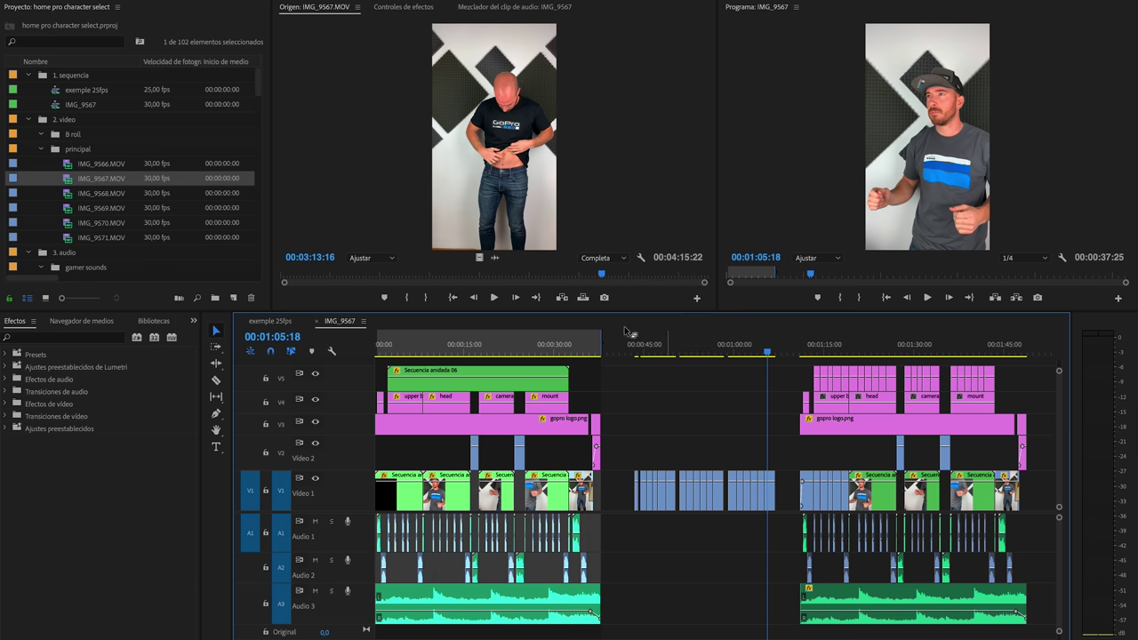
Place gopro logo.png from the logos bin on Video 2 above the hat segments near 00:01:00.
{"action": "scroll", "coordinate": [47, 205], "scroll_direction": "down", "scroll_amount": 10}
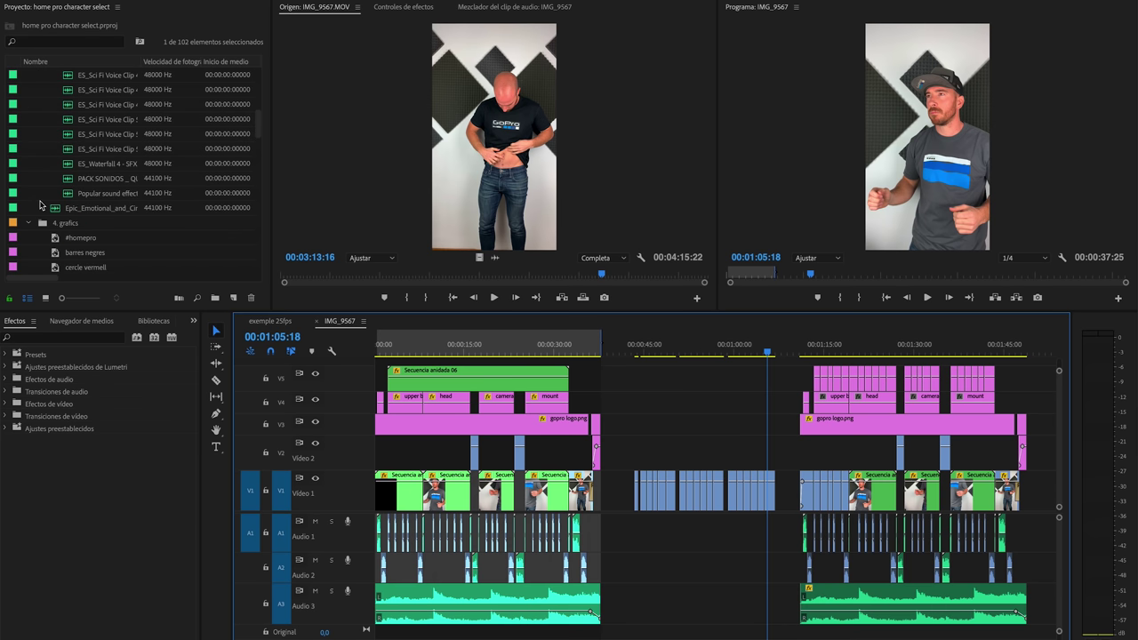
{"action": "scroll", "coordinate": [71, 201], "scroll_direction": "down", "scroll_amount": 3}
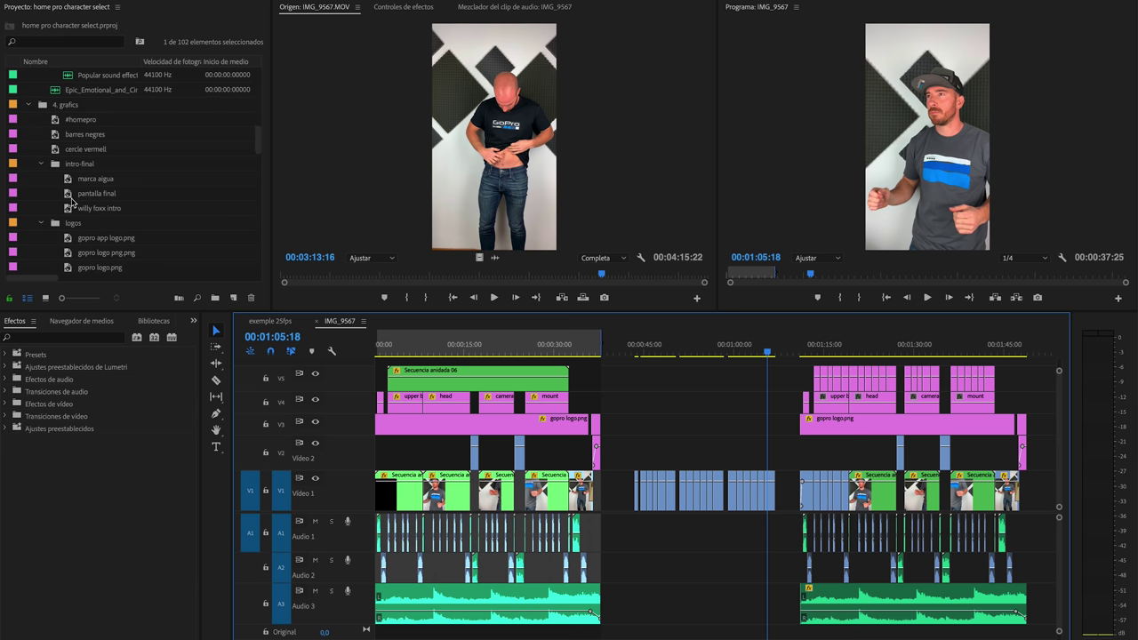
{"action": "scroll", "coordinate": [71, 201], "scroll_direction": "down", "scroll_amount": 4}
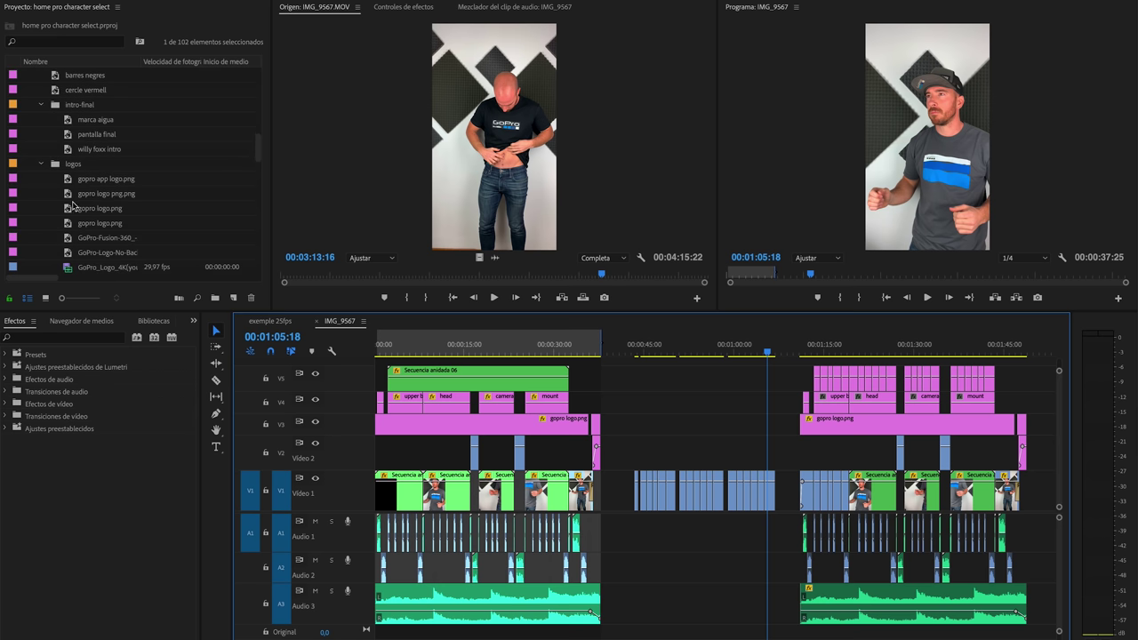
{"action": "left_click_drag", "start_coordinate": [70, 211], "coordinate": [734, 455]}
{"action": "left_click", "coordinate": [742, 347]}
{"action": "left_click", "coordinate": [745, 460]}
Set the logo's vertical position to 261 and scrub across the hat segments beneath it.
{"action": "left_click", "coordinate": [402, 8]}
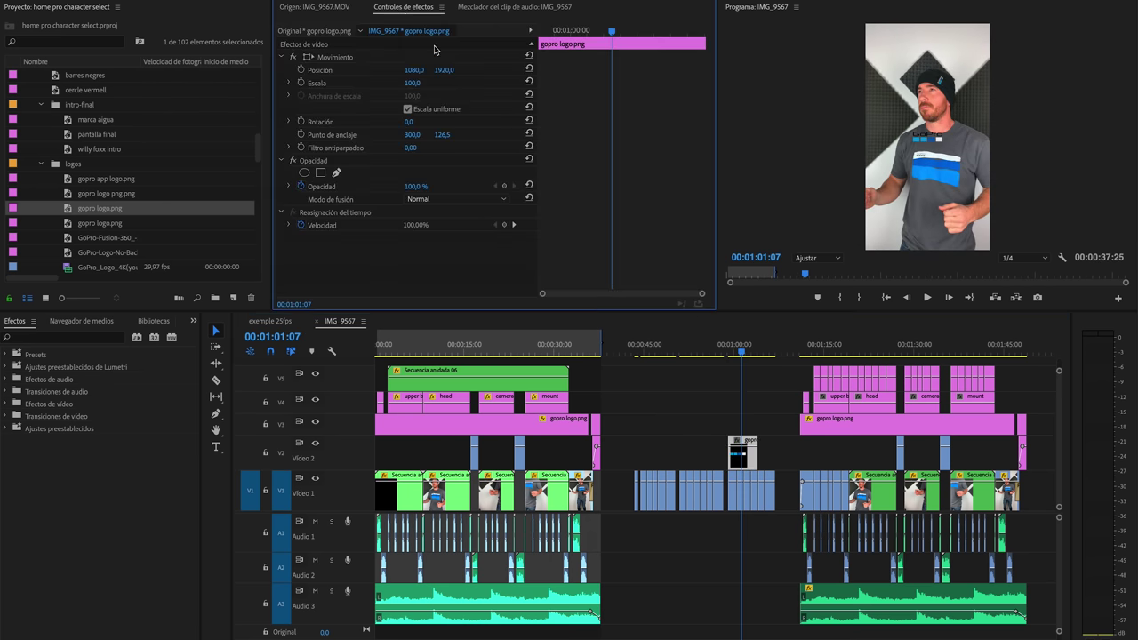
{"action": "mouse_move", "coordinate": [443, 71]}
{"action": "left_mouse_down"}
{"action": "mouse_move", "coordinate": [387, 71]}
{"action": "mouse_move", "coordinate": [427, 70]}
{"action": "left_mouse_up"}
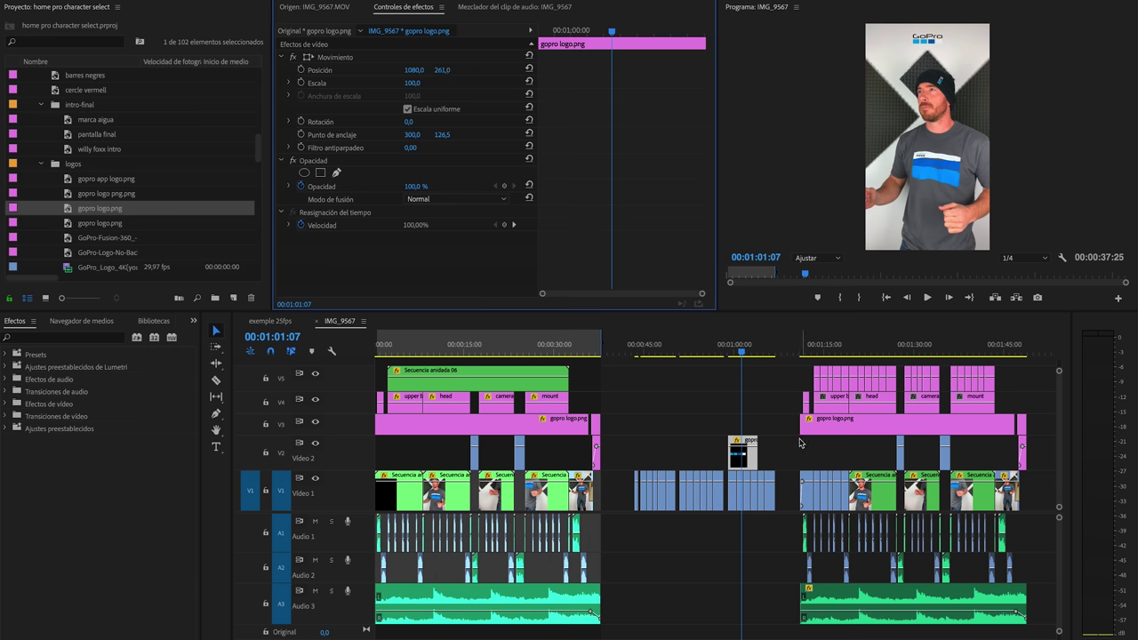
{"action": "left_click", "coordinate": [732, 347]}
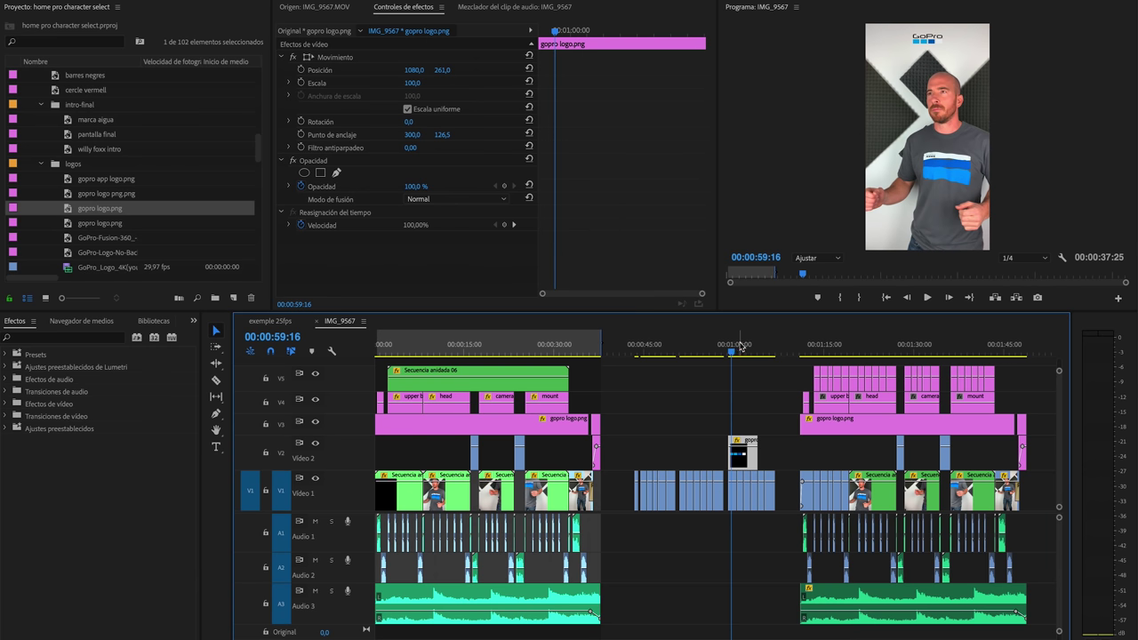
{"action": "left_click_drag", "start_coordinate": [733, 351], "coordinate": [743, 353]}
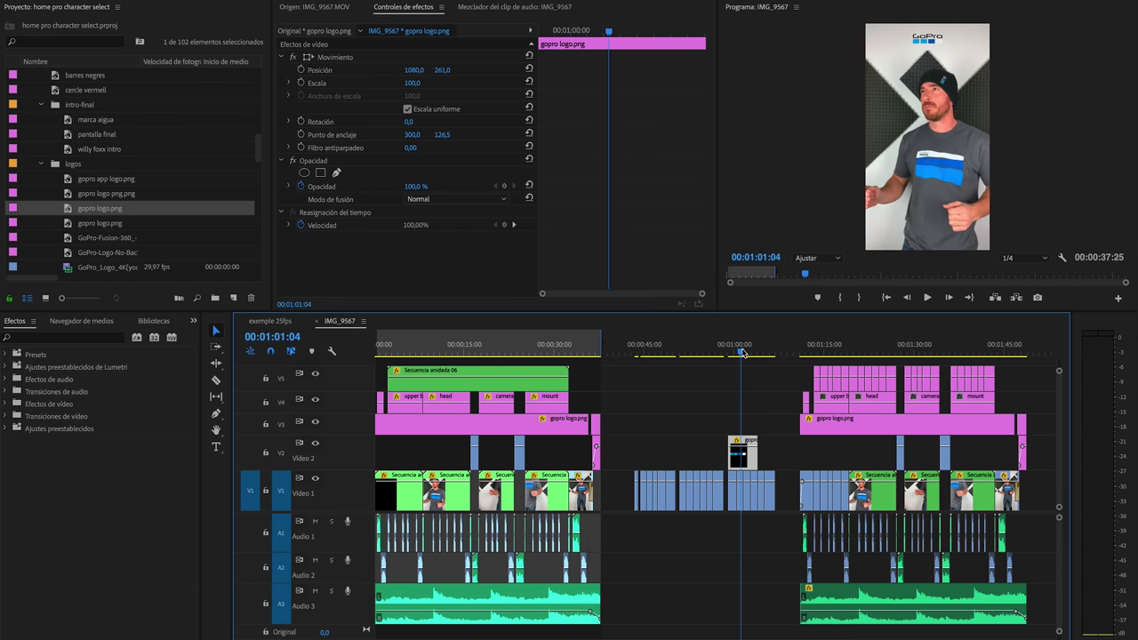
View the finished edit's titles at about 00:00:10:24 and park on the camera segment at 00:00:47:07.
{"action": "left_click", "coordinate": [439, 349]}
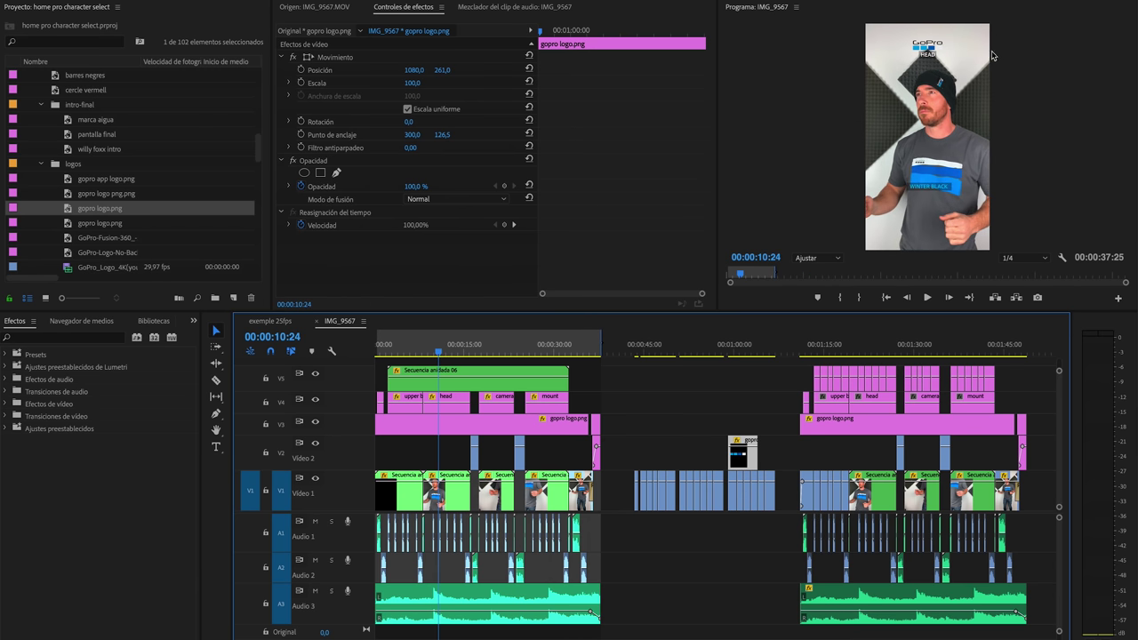
{"action": "left_click", "coordinate": [696, 350]}
{"action": "left_click_drag", "start_coordinate": [697, 352], "coordinate": [657, 351]}
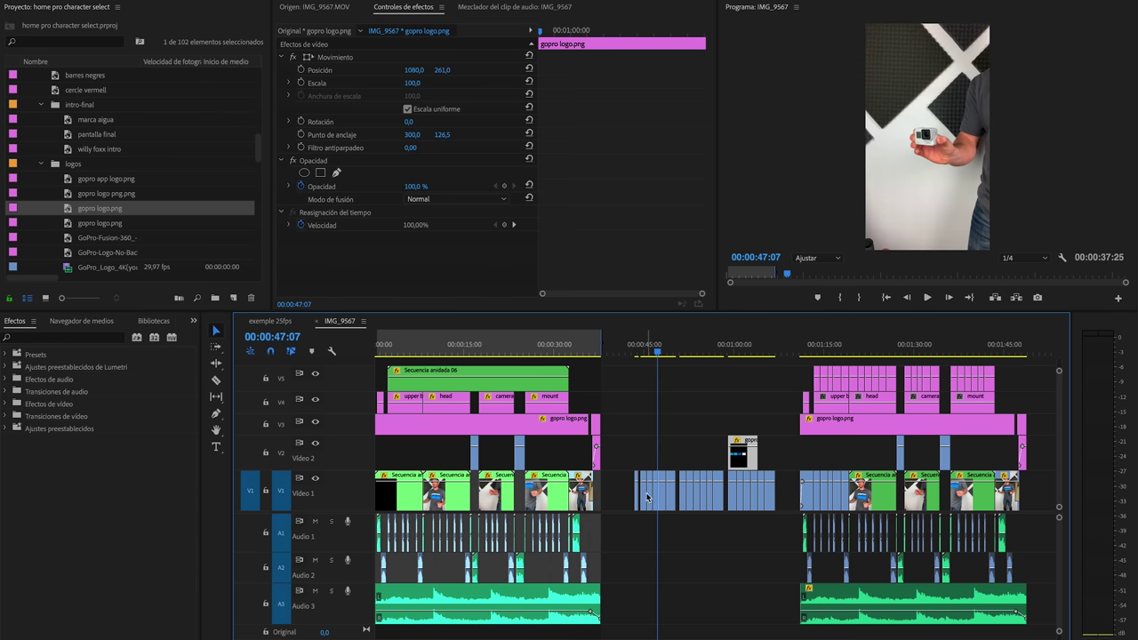
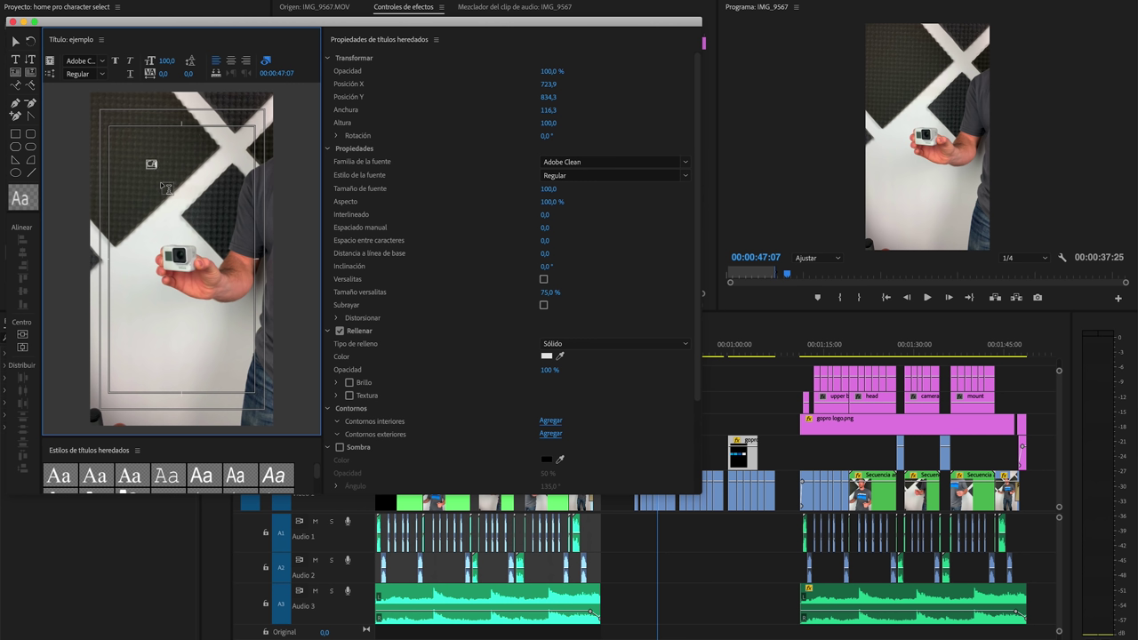
Enter the text ACCESORIO in the ejemplo title and move it to the upper middle of the frame.
{"action": "type", "text": "ACCESORIO"}
{"action": "left_click", "coordinate": [16, 42]}
{"action": "mouse_move", "coordinate": [174, 167]}
{"action": "left_mouse_down"}
{"action": "mouse_move", "coordinate": [193, 147]}
{"action": "mouse_move", "coordinate": [182, 142]}
{"action": "mouse_move", "coordinate": [207, 148]}
{"action": "left_mouse_up"}
Draw a rectangle about 575 by 136 over the ACCESORIO text and send it to the back.
{"action": "left_click", "coordinate": [15, 133]}
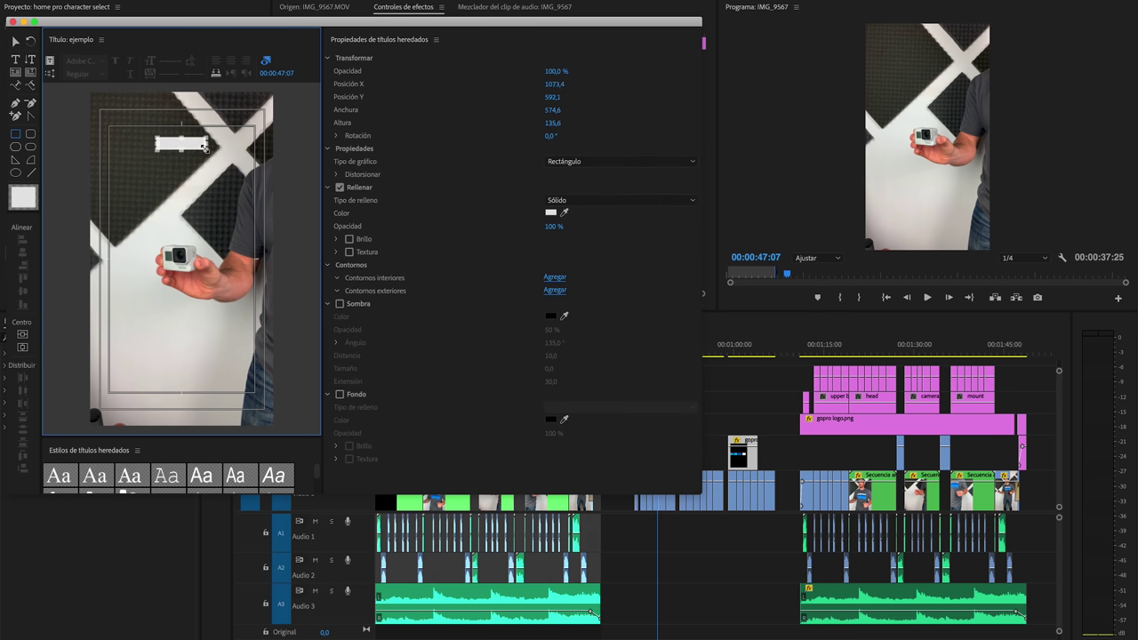
{"action": "right_click", "coordinate": [182, 148]}
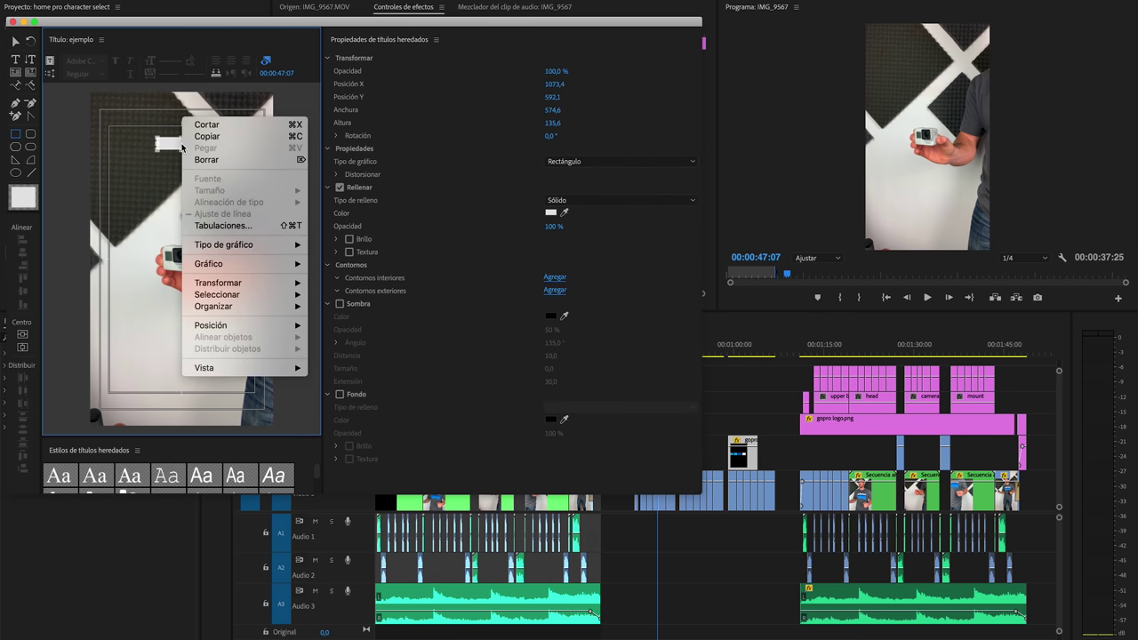
{"action": "mouse_move", "coordinate": [255, 306]}
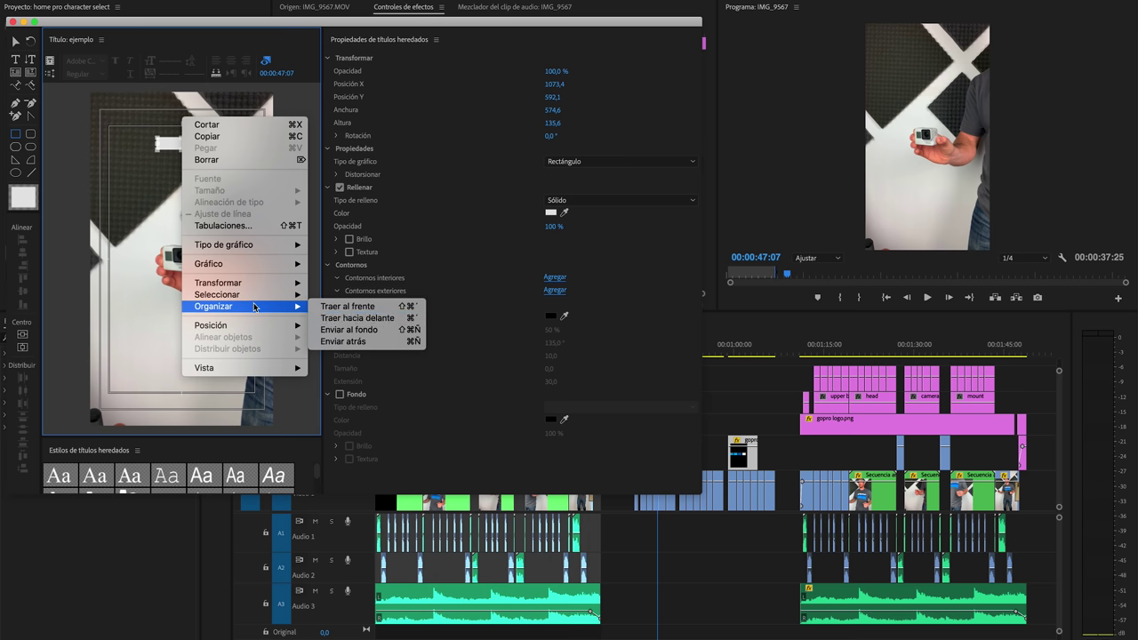
{"action": "left_click", "coordinate": [348, 329]}
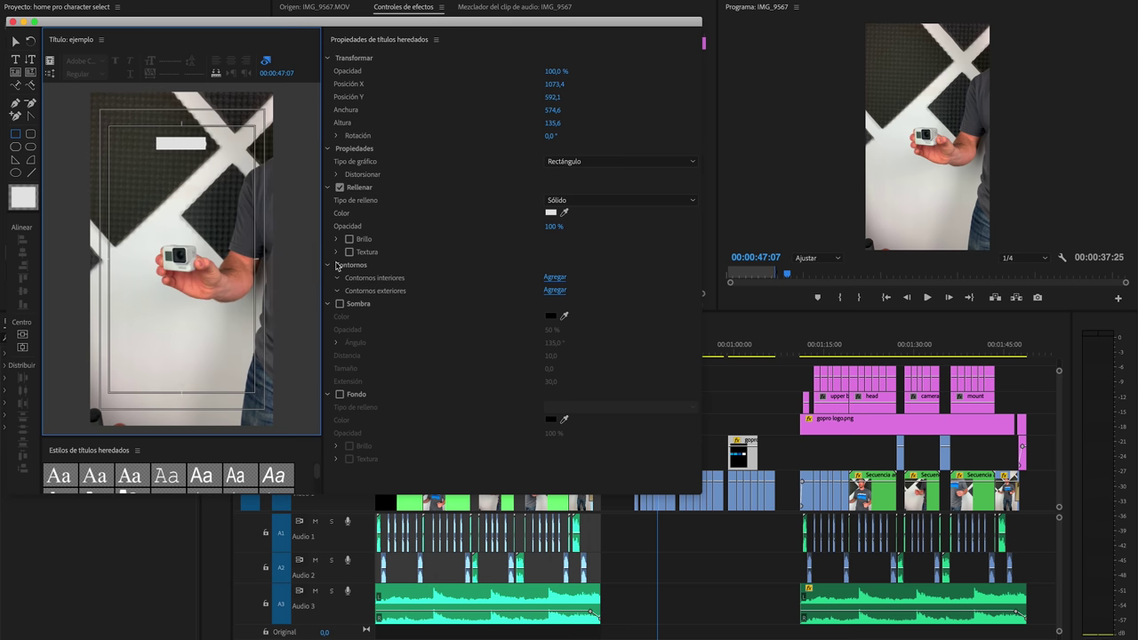
Change the rectangle's solid fill colour to black.
{"action": "left_click", "coordinate": [550, 213]}
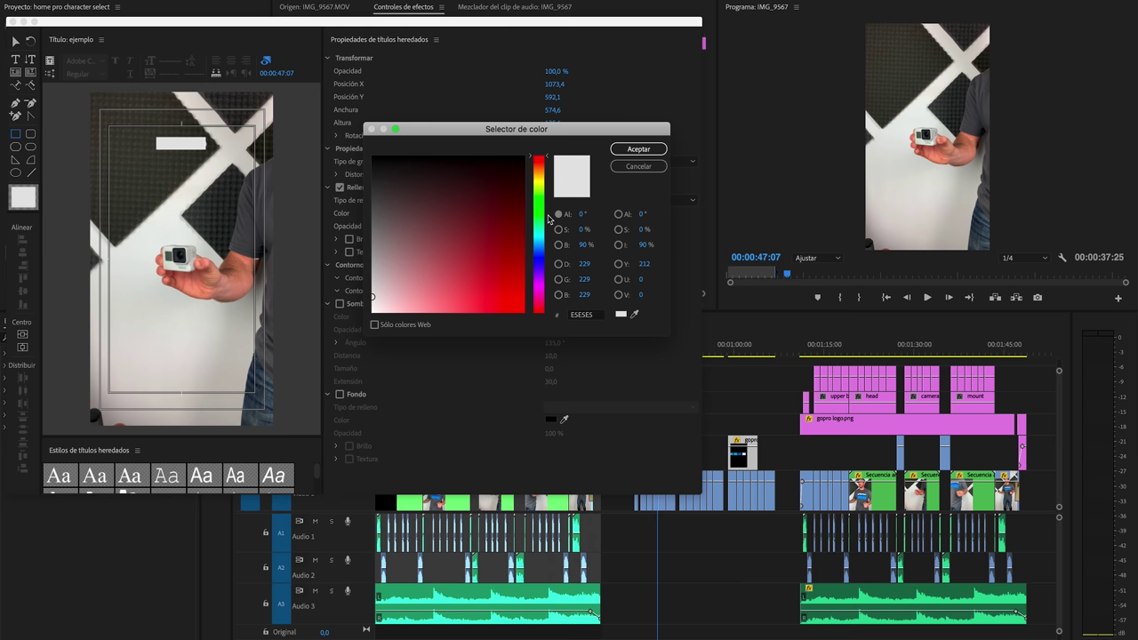
{"action": "left_click", "coordinate": [372, 297]}
{"action": "left_click", "coordinate": [639, 148]}
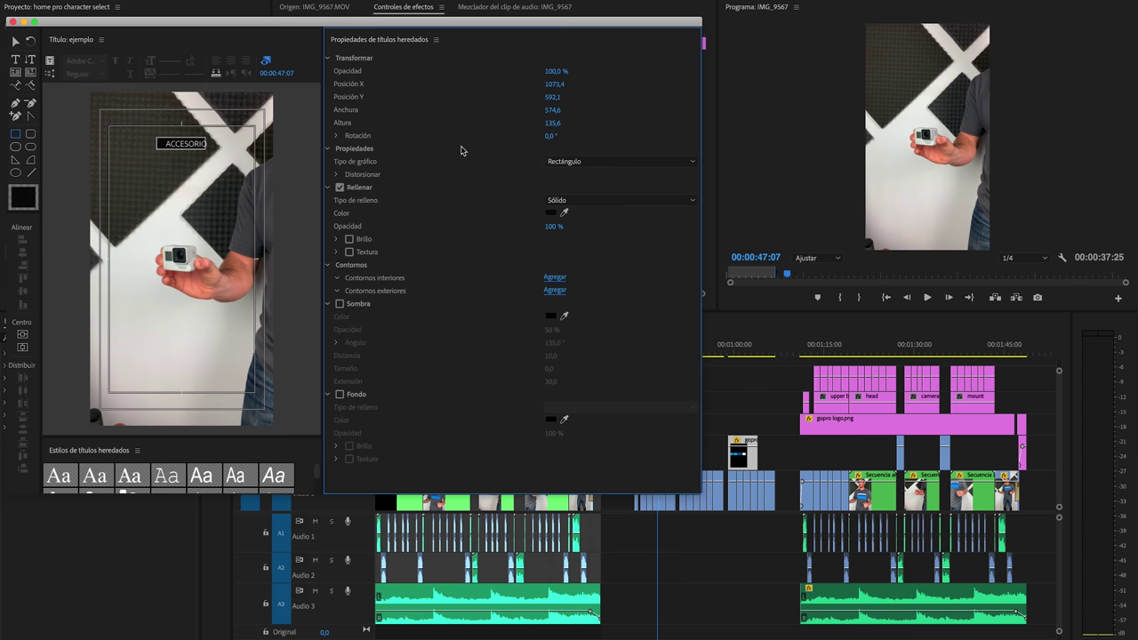
Shift the black rectangle to sit evenly behind the ACCESORIO text and close the title editor.
{"action": "left_click", "coordinate": [14, 42]}
{"action": "left_click", "coordinate": [162, 143]}
{"action": "left_click", "coordinate": [163, 144]}
{"action": "left_click_drag", "start_coordinate": [166, 146], "coordinate": [172, 151]}
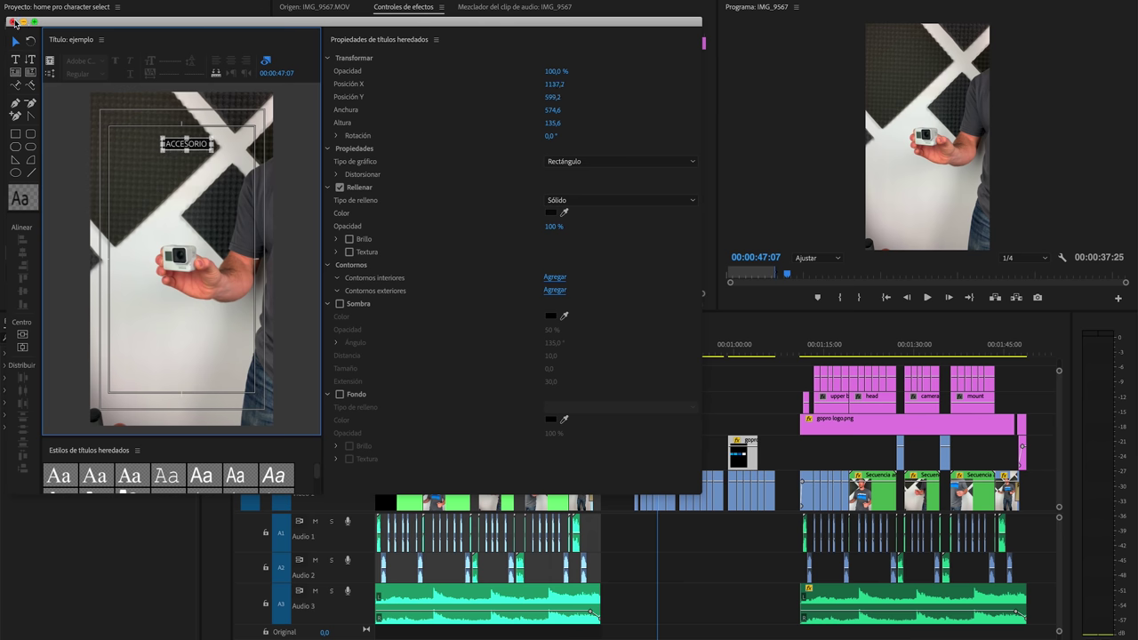
{"action": "left_click", "coordinate": [12, 21]}
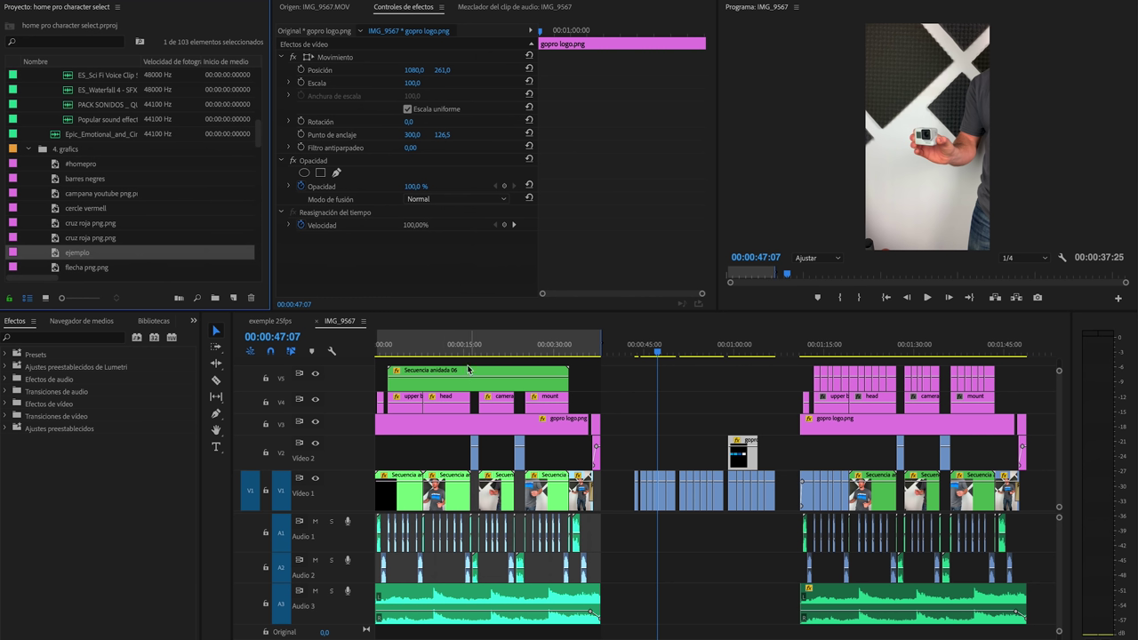
Scrub through the finished edit to review its title overlays and transitions, and return to the start to inspect the background music on Audio 3.
{"action": "left_click_drag", "start_coordinate": [411, 354], "coordinate": [469, 354]}
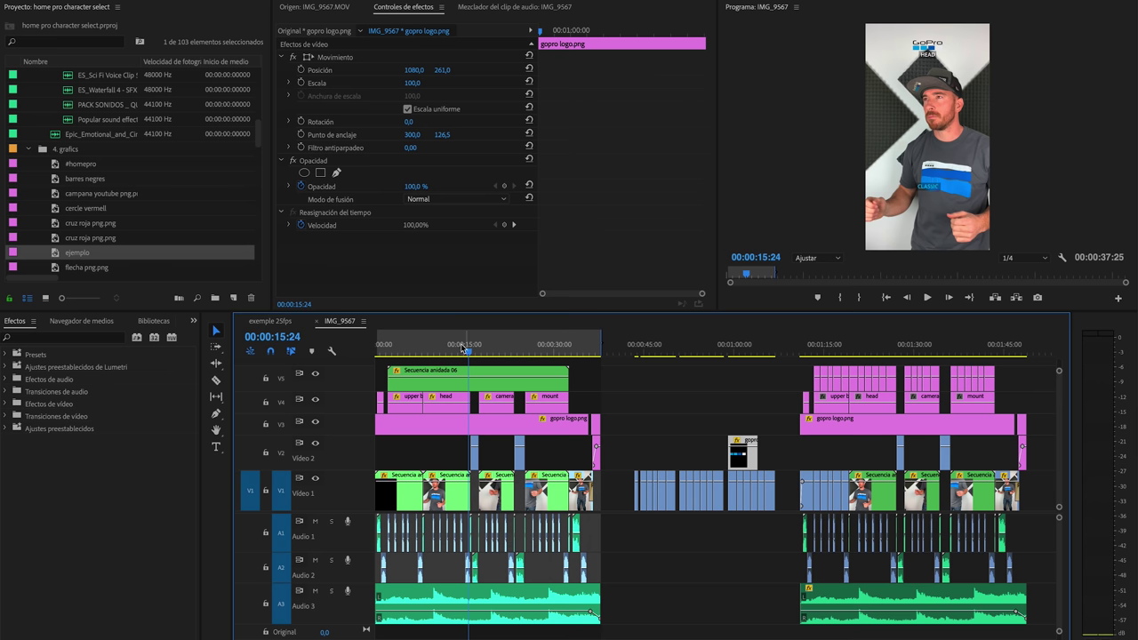
{"action": "left_click_drag", "start_coordinate": [477, 349], "coordinate": [488, 349]}
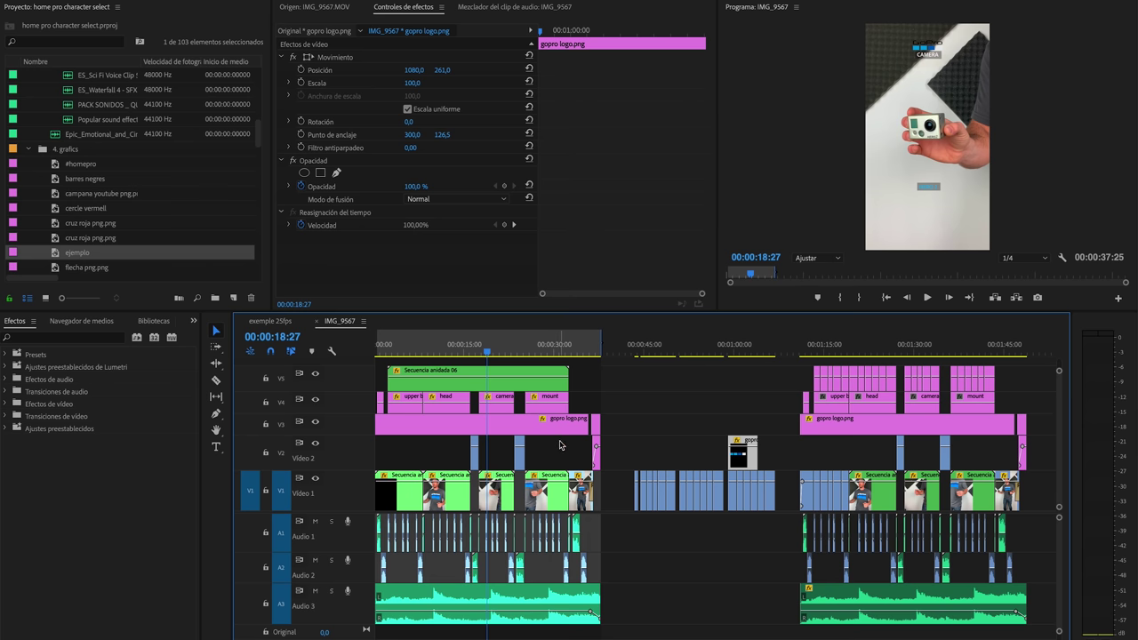
{"action": "key", "text": "equal"}
{"action": "left_click", "coordinate": [579, 346]}
{"action": "left_click", "coordinate": [664, 347]}
{"action": "left_click_drag", "start_coordinate": [506, 347], "coordinate": [775, 347]}
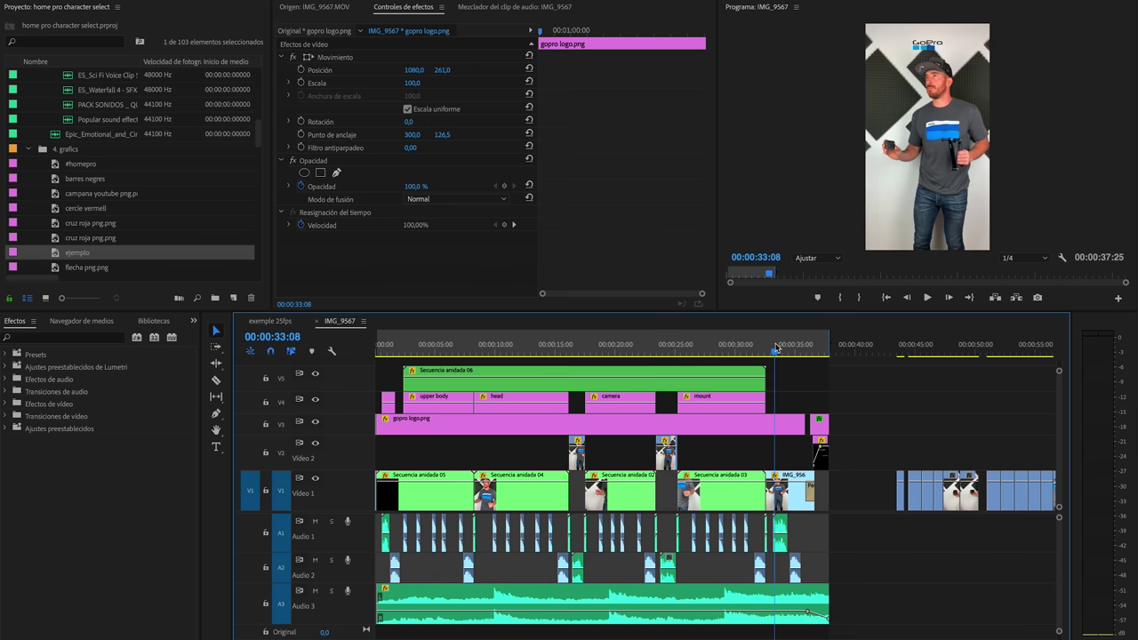
{"action": "left_click", "coordinate": [376, 351]}
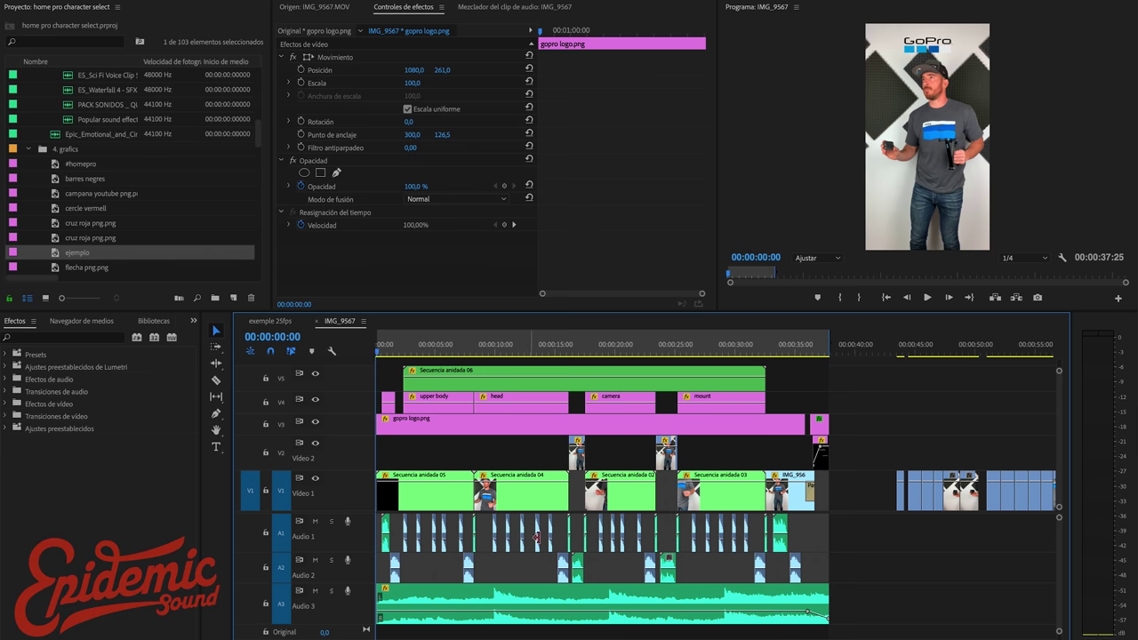
{"action": "left_click", "coordinate": [561, 602]}
Switch to Chrome, open the Epidemic Sound music genres and view the tracks in the Classical genre.
{"action": "key", "text": "ctrl+Up"}
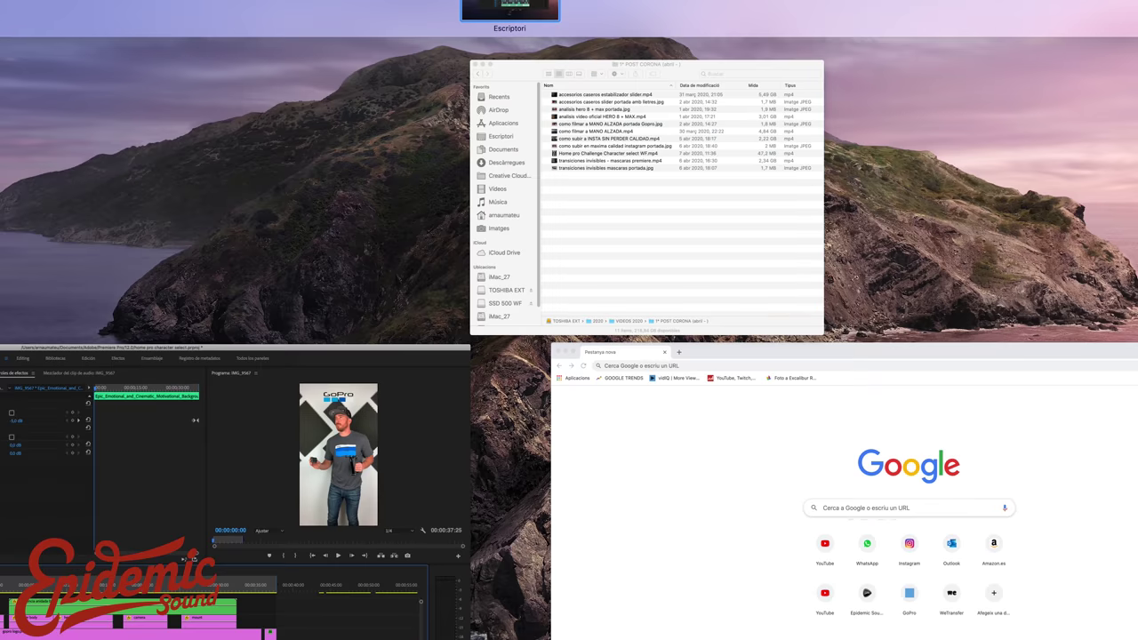
{"action": "left_click", "coordinate": [663, 482]}
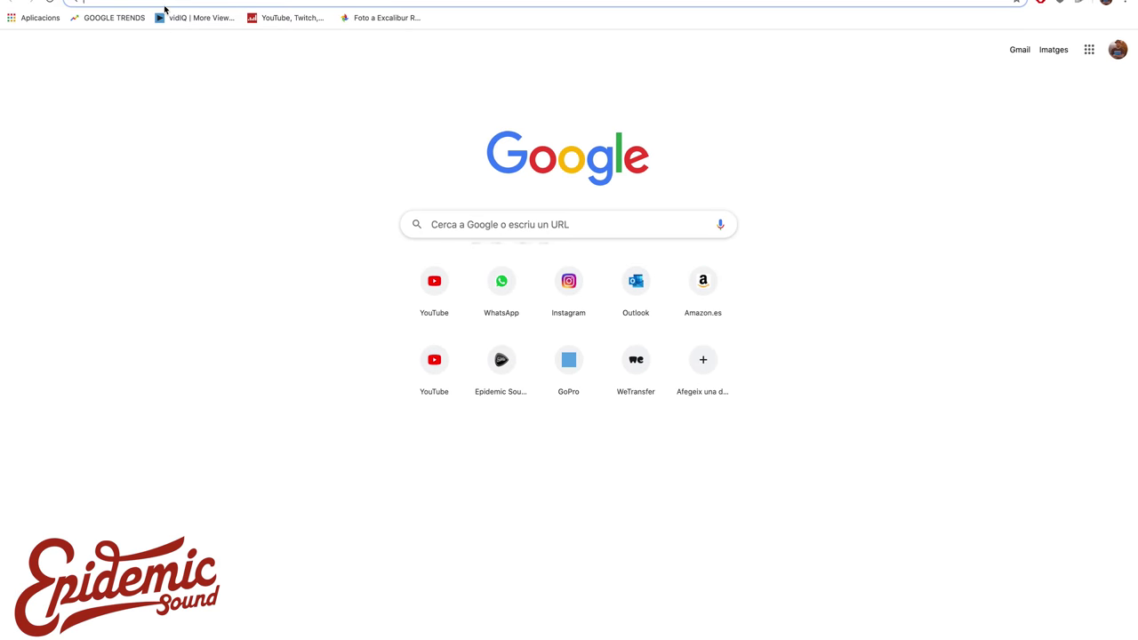
{"action": "type", "text": "epide"}
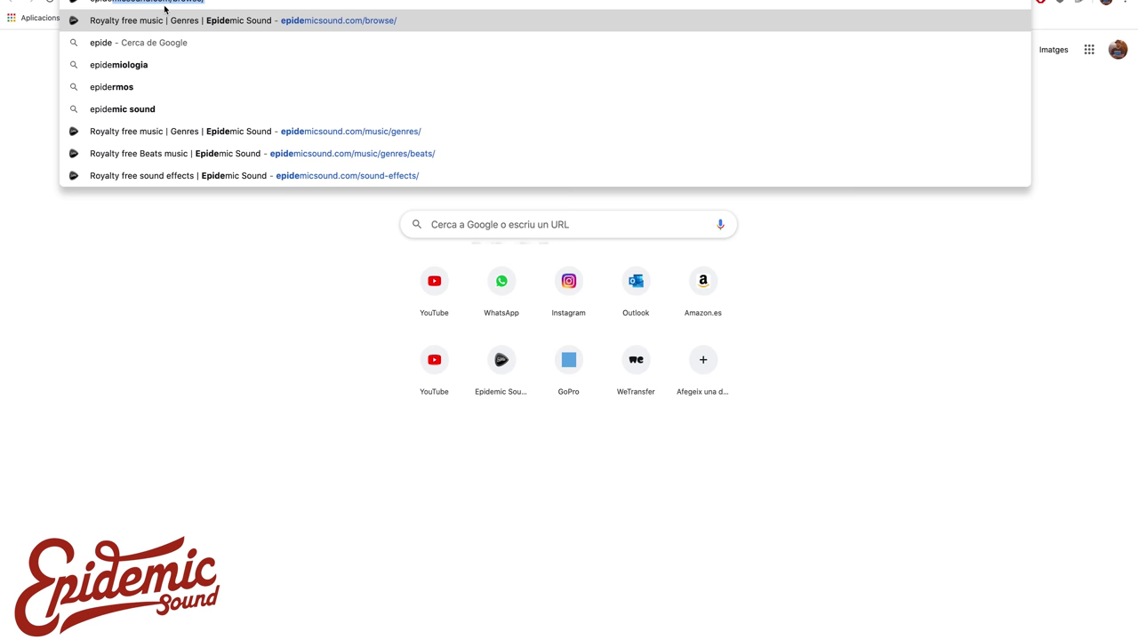
{"action": "key", "text": "Return"}
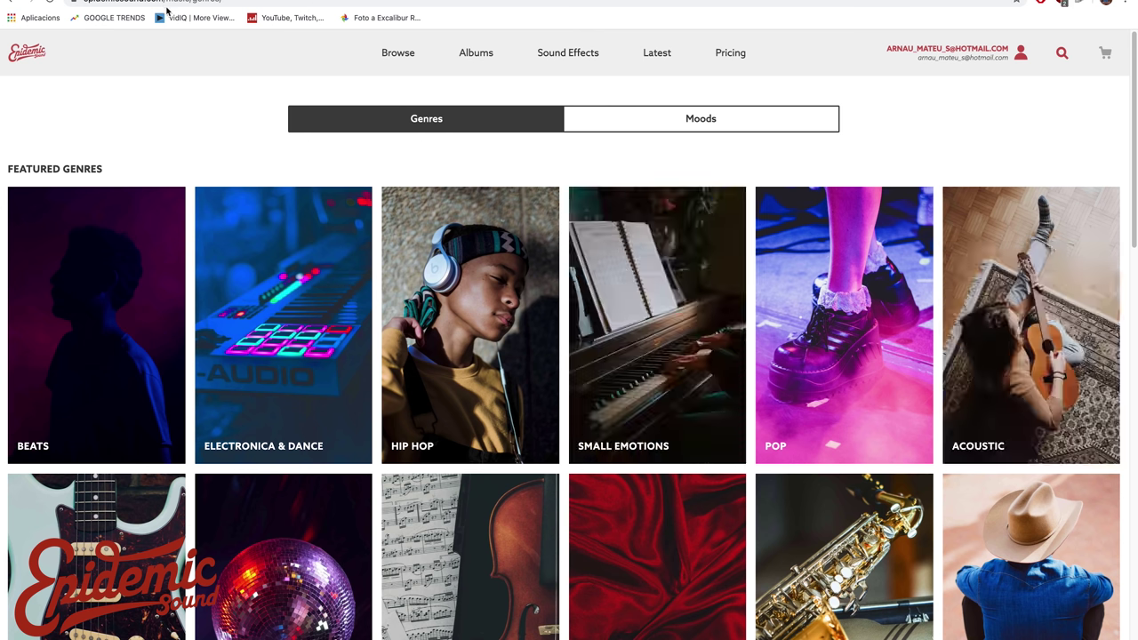
{"action": "scroll", "coordinate": [294, 178], "scroll_direction": "down", "scroll_amount": 3}
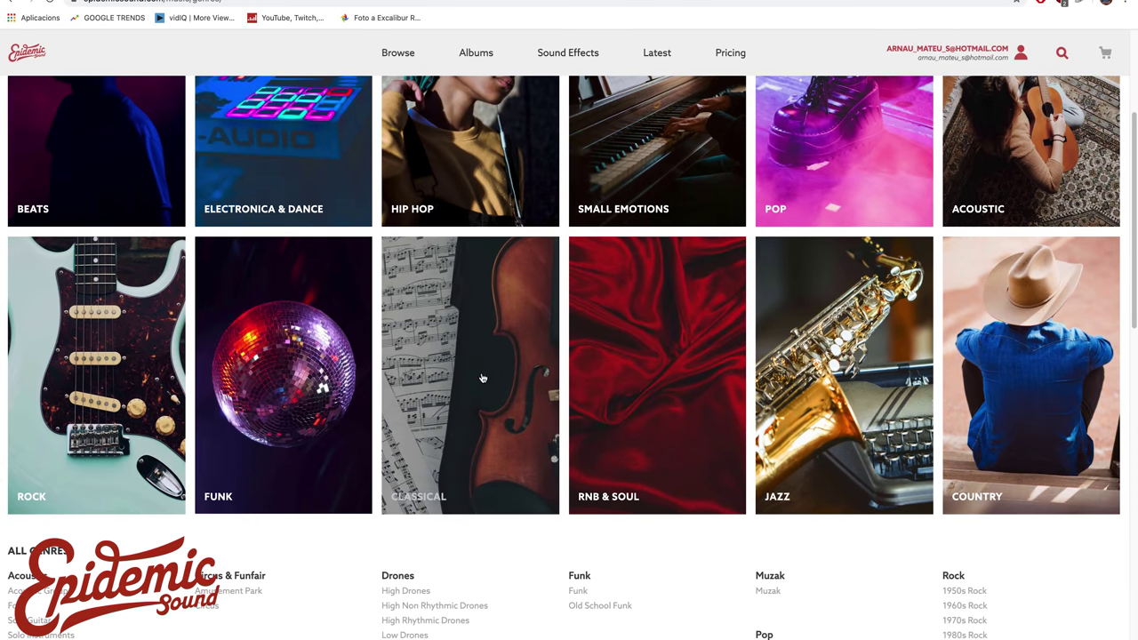
{"action": "left_click", "coordinate": [482, 378]}
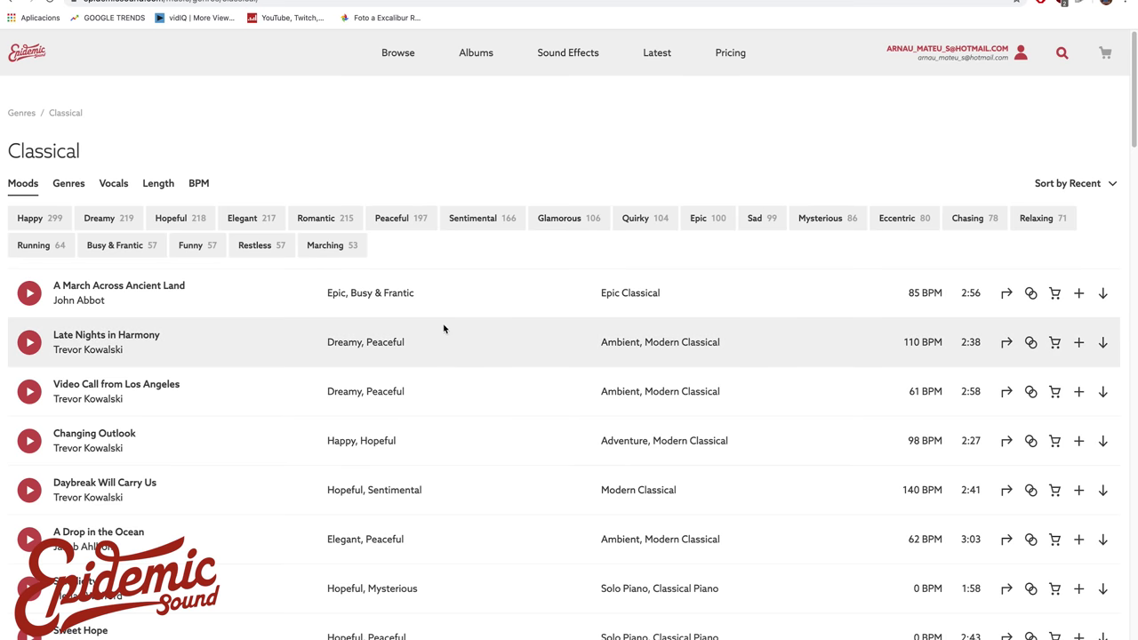
Switch back to Premiere Pro and play the opening second of the IMG_9567 sequence with its full audio mix.
{"action": "key", "text": "ctrl+Left"}
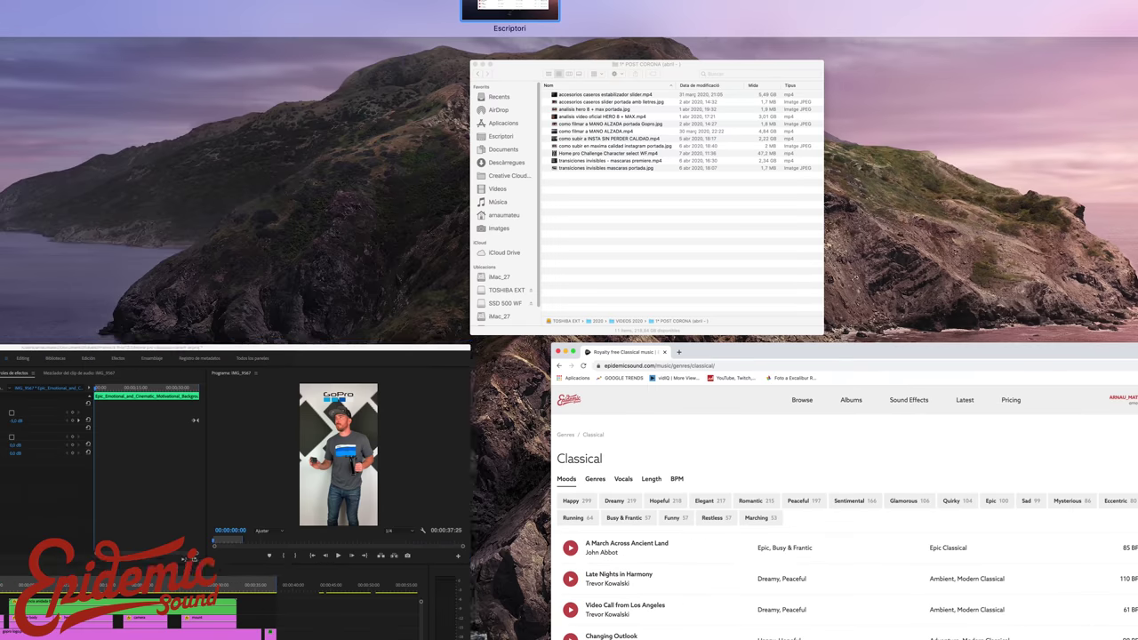
{"action": "left_click", "coordinate": [353, 496]}
{"action": "scroll", "coordinate": [125, 162], "scroll_direction": "up", "scroll_amount": 5}
{"action": "scroll", "coordinate": [149, 169], "scroll_direction": "down", "scroll_amount": 5}
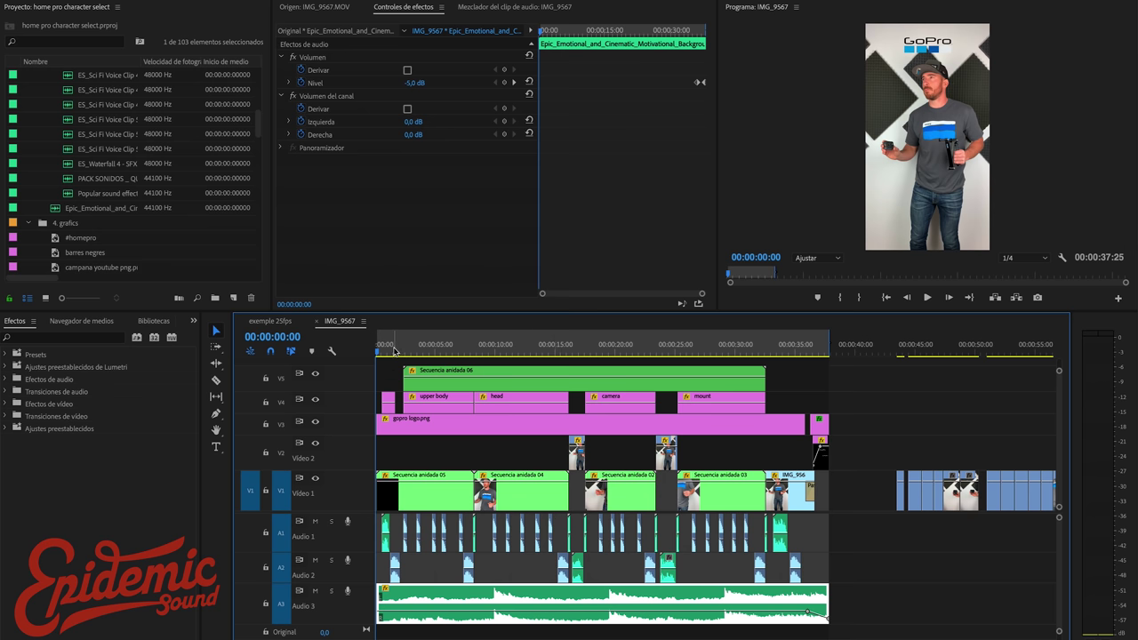
{"action": "key", "text": "space"}
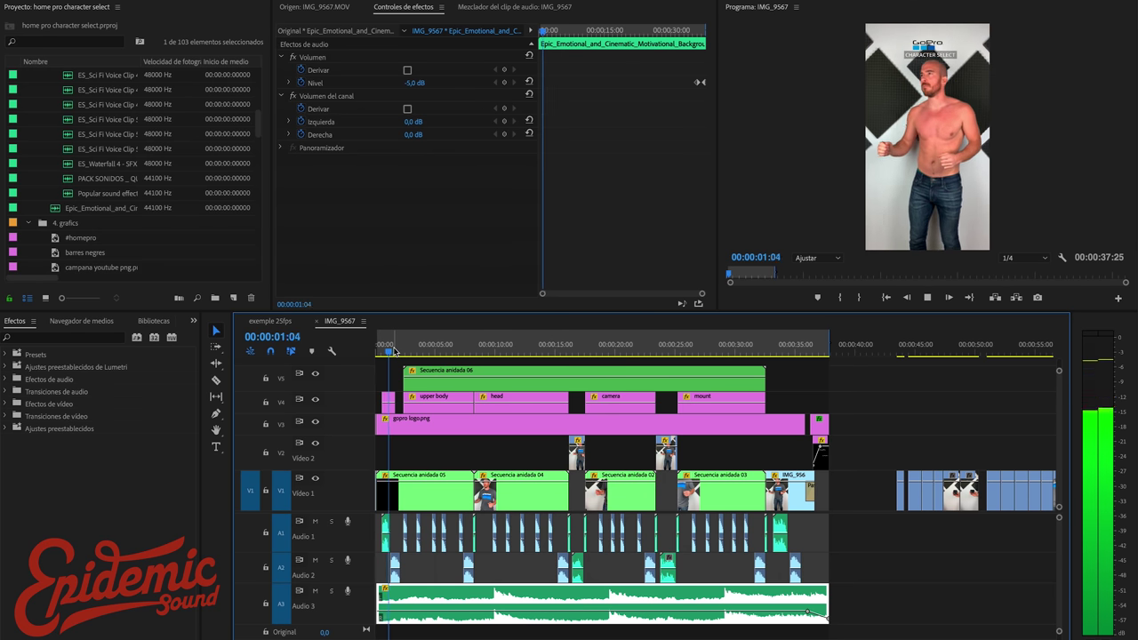
{"action": "key", "text": "space"}
Mute Audio 1 and Audio 2 and play the sequence from near the start to hear only the background music.
{"action": "left_click", "coordinate": [314, 522]}
{"action": "left_click", "coordinate": [315, 560]}
{"action": "left_click", "coordinate": [382, 347]}
{"action": "key", "text": "space"}
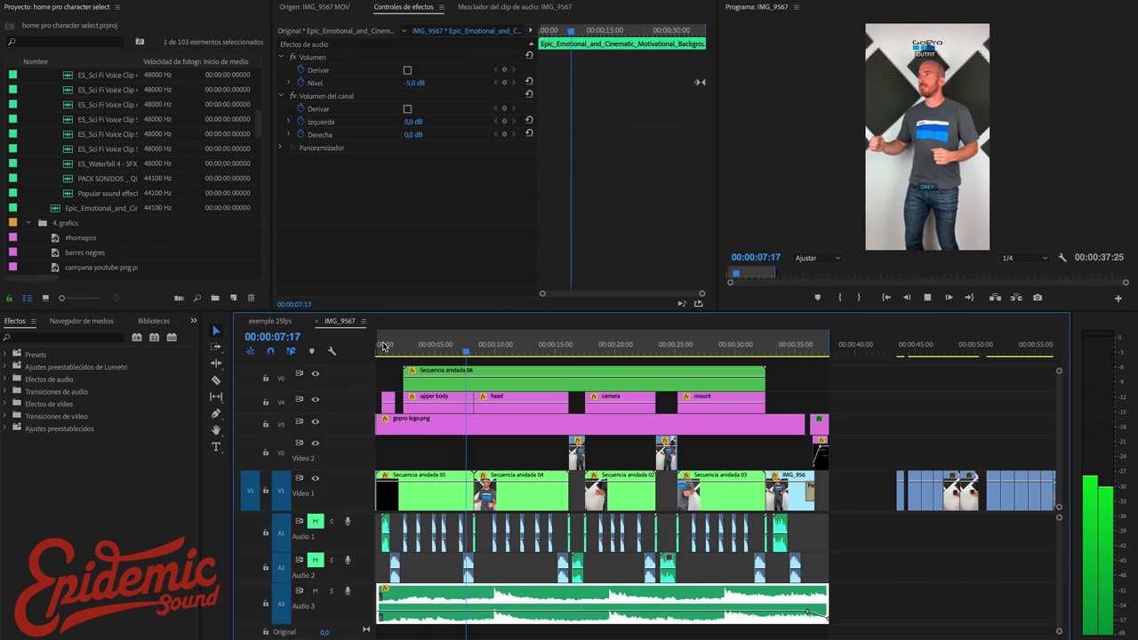
{"action": "key", "text": "space"}
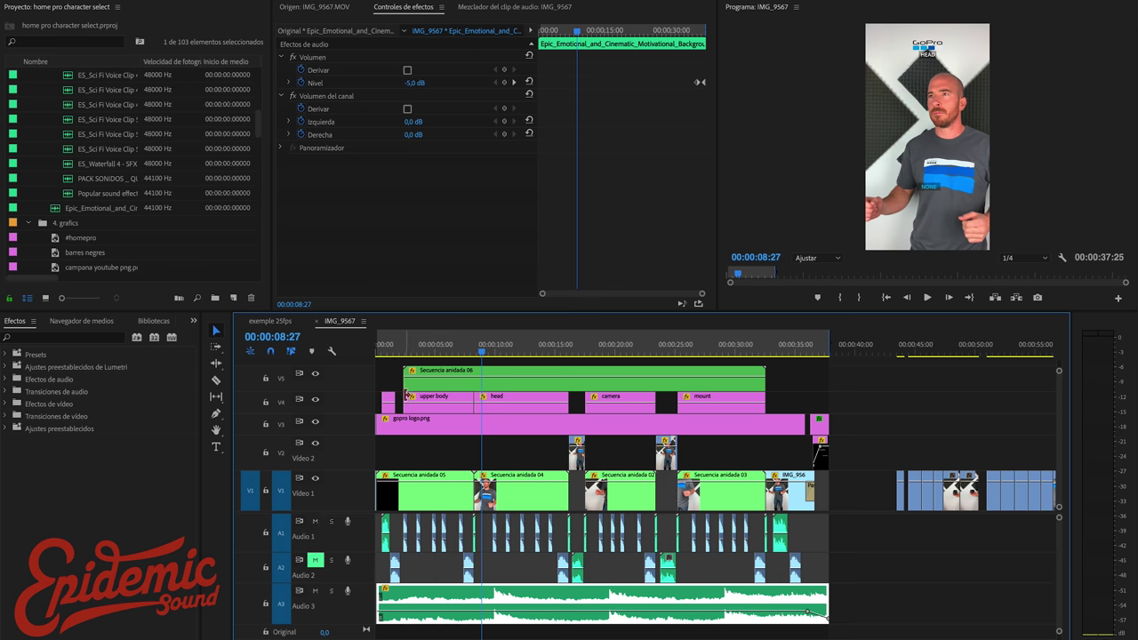
Switch to Chrome and browse the featured Sound Effects categories on Epidemic Sound.
{"action": "key", "text": "ctrl+Up"}
{"action": "left_click", "coordinate": [752, 449]}
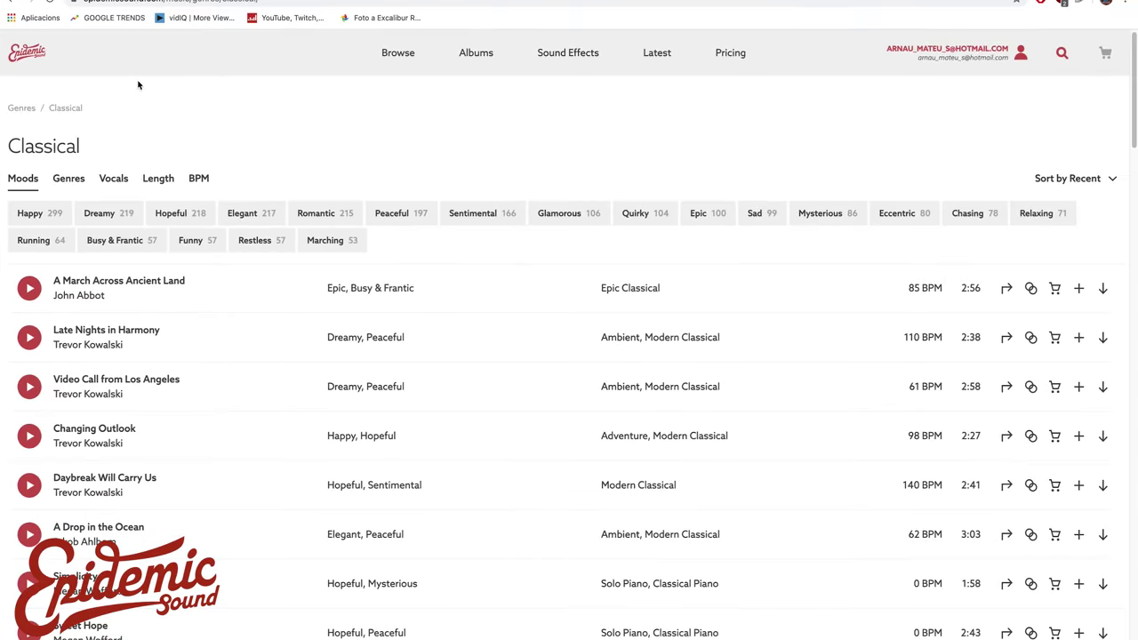
{"action": "left_click", "coordinate": [14, 4]}
{"action": "scroll", "coordinate": [563, 346], "scroll_direction": "up", "scroll_amount": 5}
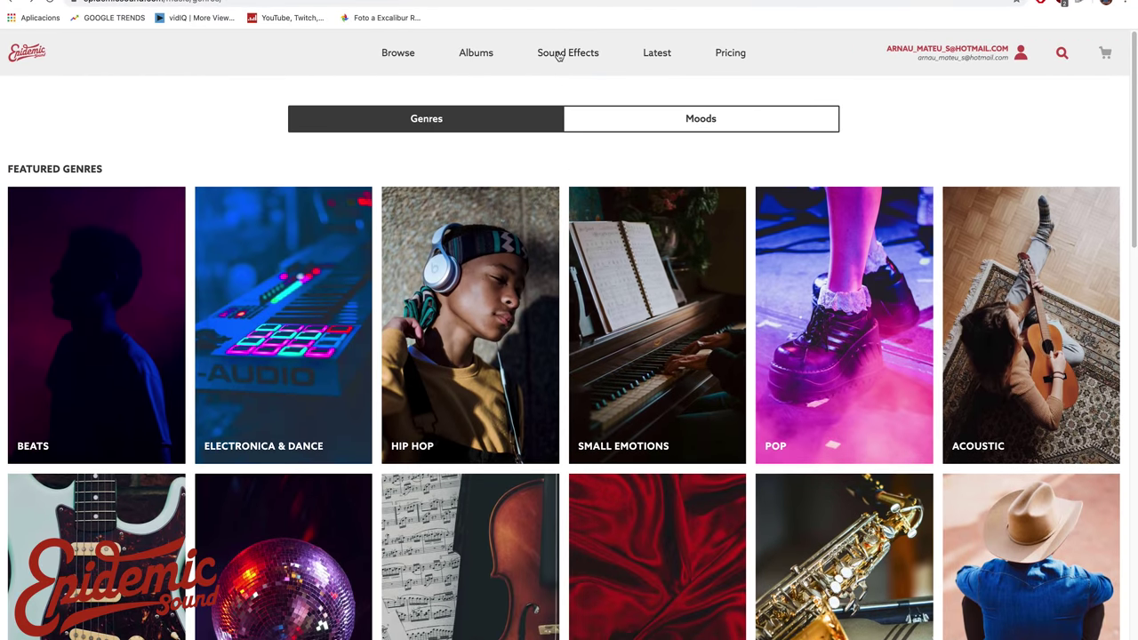
{"action": "left_click", "coordinate": [559, 55]}
{"action": "scroll", "coordinate": [560, 209], "scroll_direction": "down", "scroll_amount": 2}
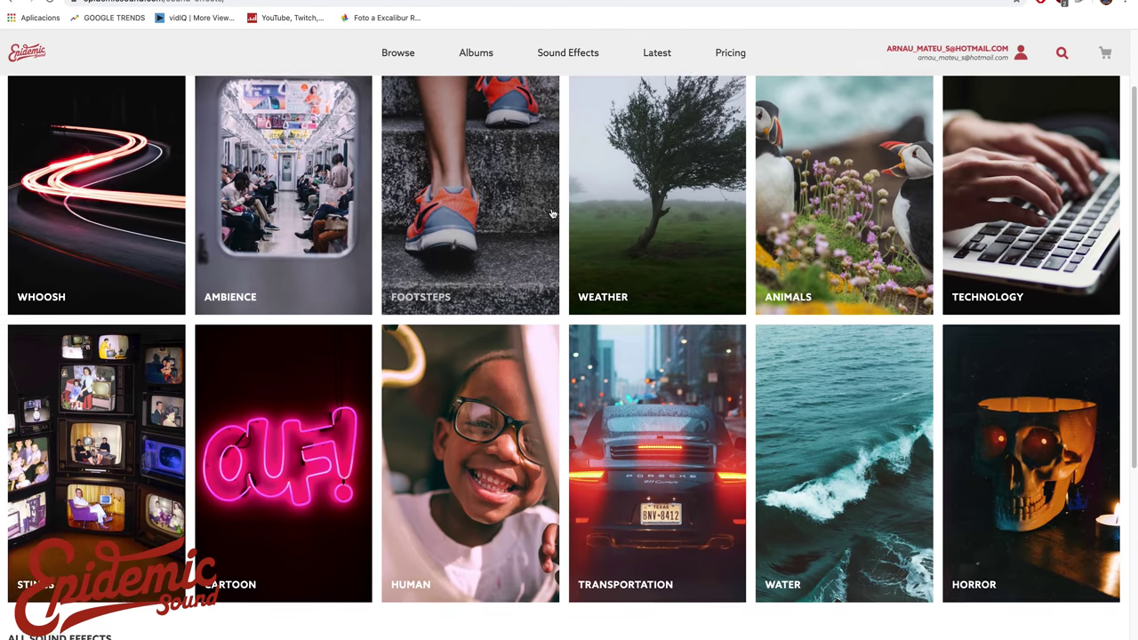
{"action": "scroll", "coordinate": [748, 372], "scroll_direction": "up", "scroll_amount": 1}
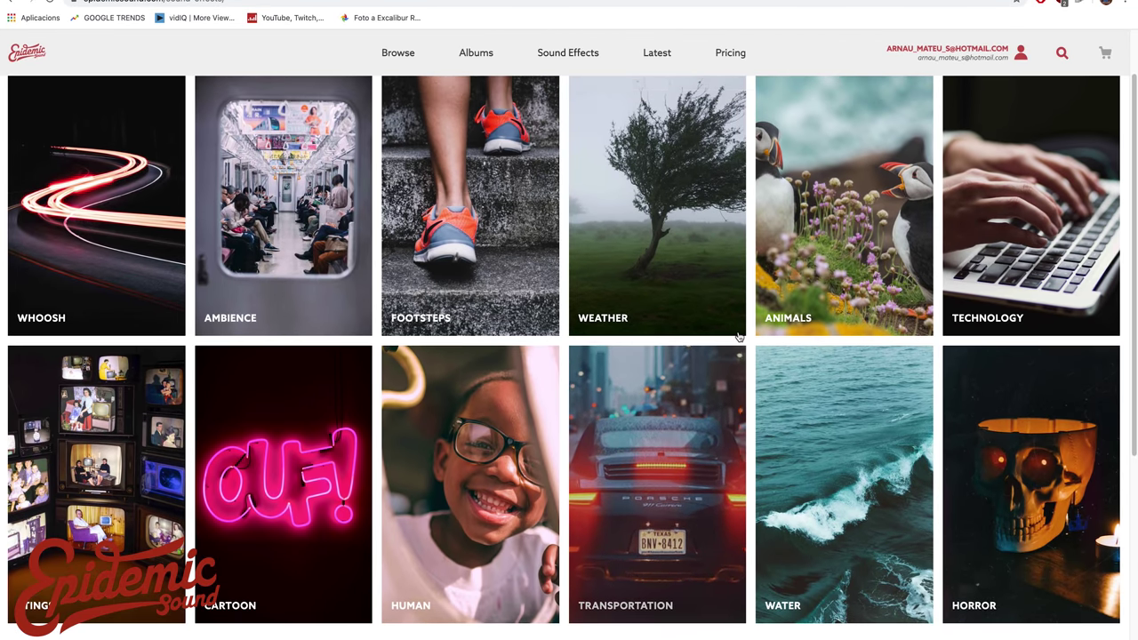
Open the Whoosh sound effects category and preview PREL Whoosh Slow 2.
{"action": "left_click", "coordinate": [74, 235]}
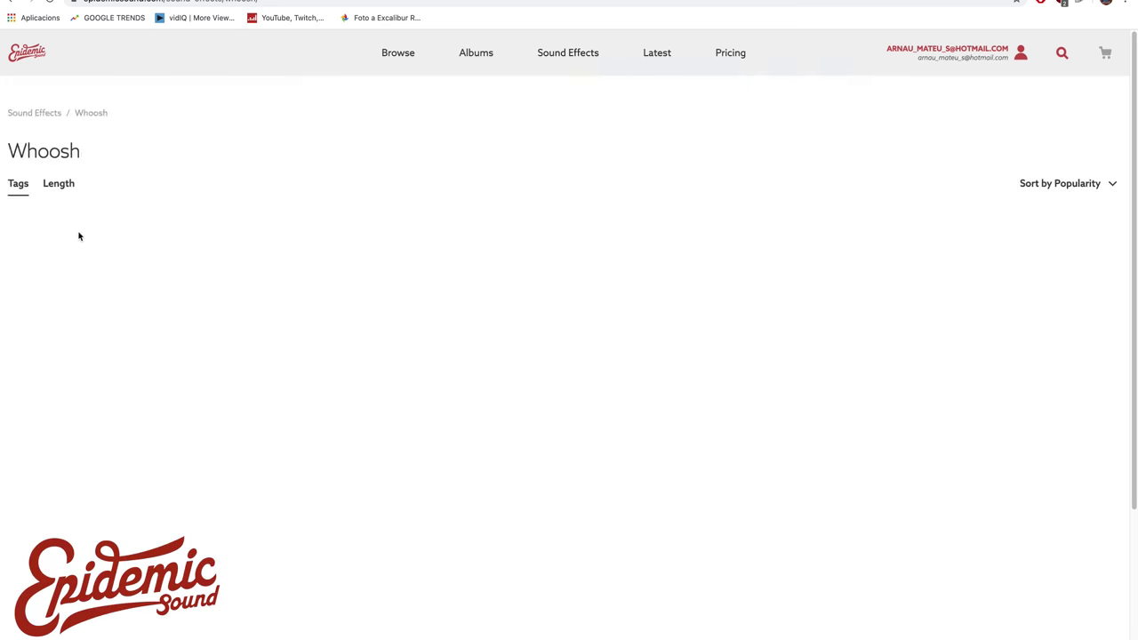
{"action": "left_click", "coordinate": [30, 293]}
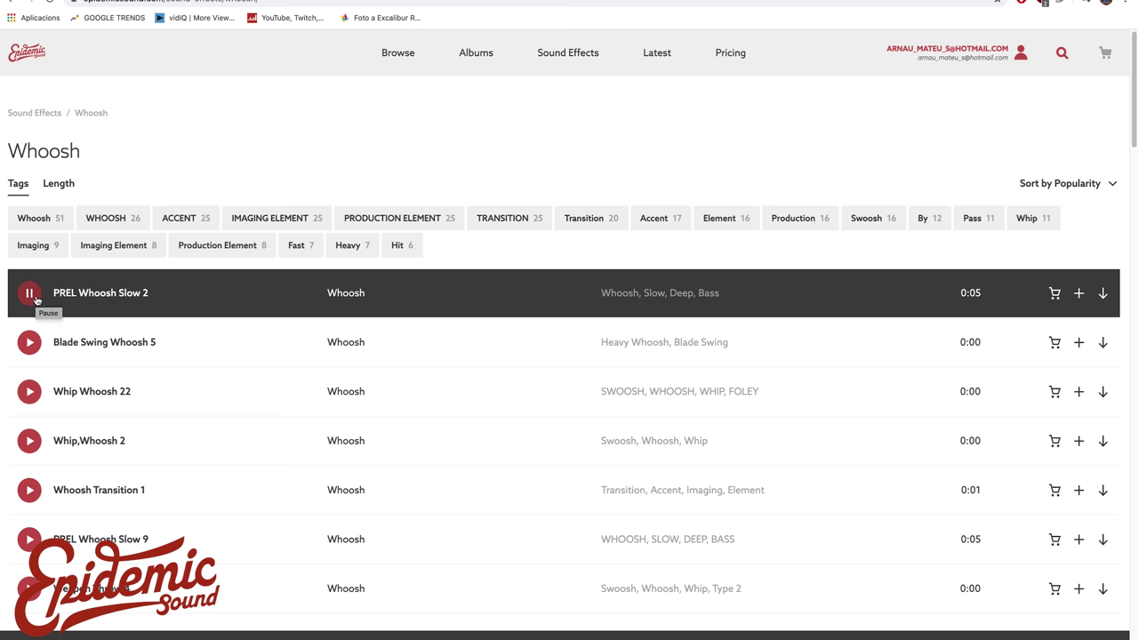
{"action": "left_click", "coordinate": [29, 293]}
Switch to Premiere Pro and look through the imported sound effects in the sounds bin.
{"action": "key", "text": "ctrl+Up"}
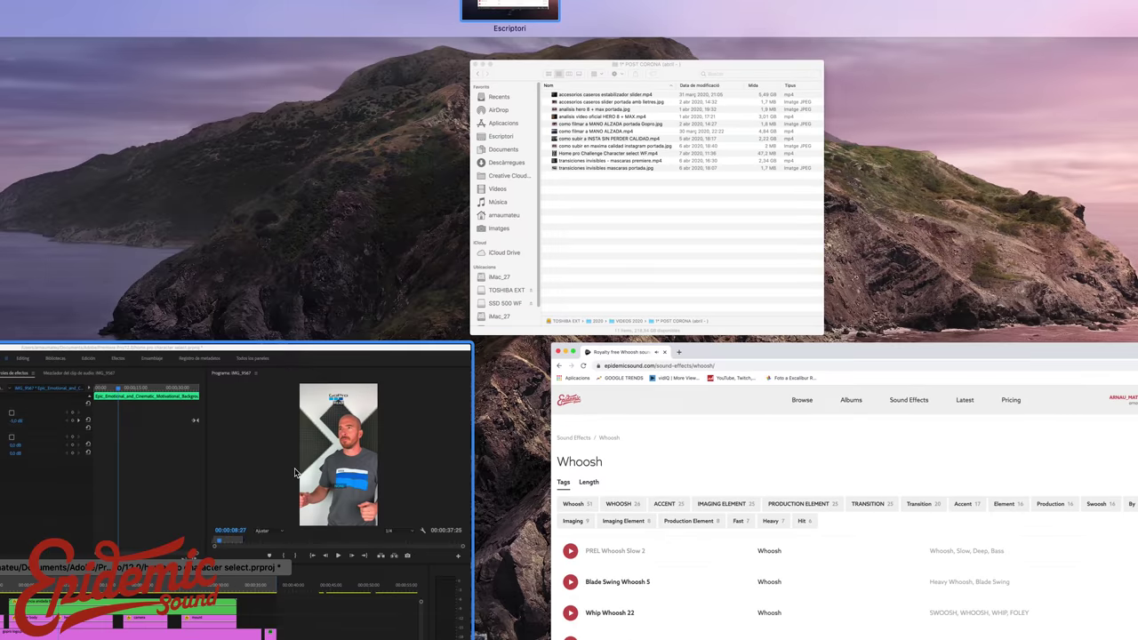
{"action": "left_click", "coordinate": [298, 474]}
{"action": "scroll", "coordinate": [138, 186], "scroll_direction": "up", "scroll_amount": 3}
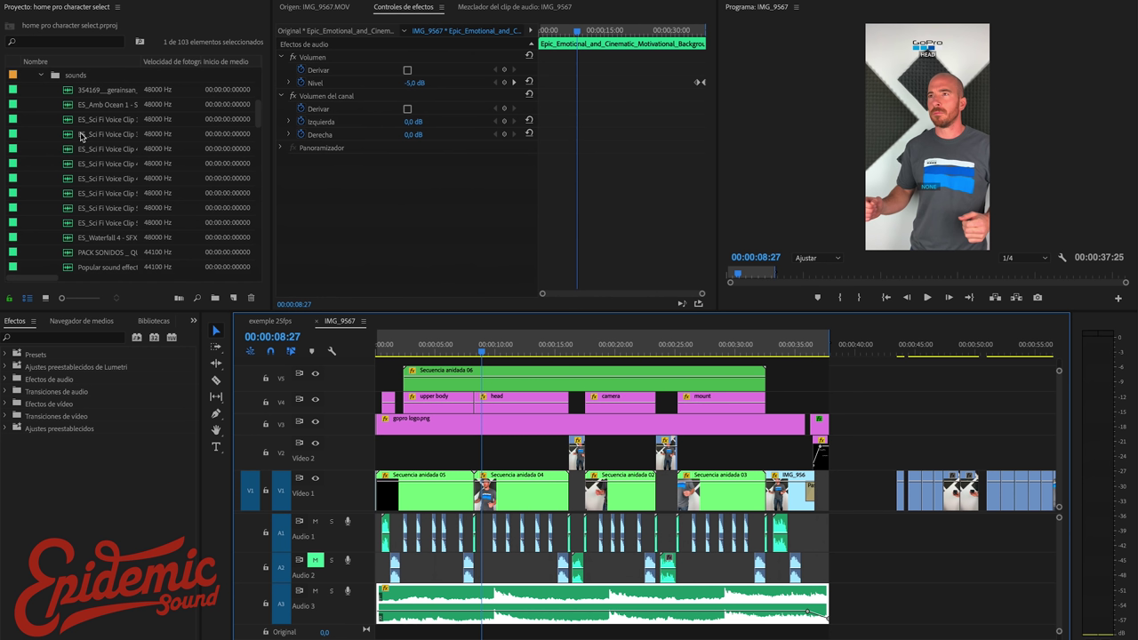
Mute Audio 3, keep Audio 1 audible, and play the opening to hear only its sound effects.
{"action": "left_click", "coordinate": [386, 349]}
{"action": "left_click", "coordinate": [315, 591]}
{"action": "left_click", "coordinate": [316, 522]}
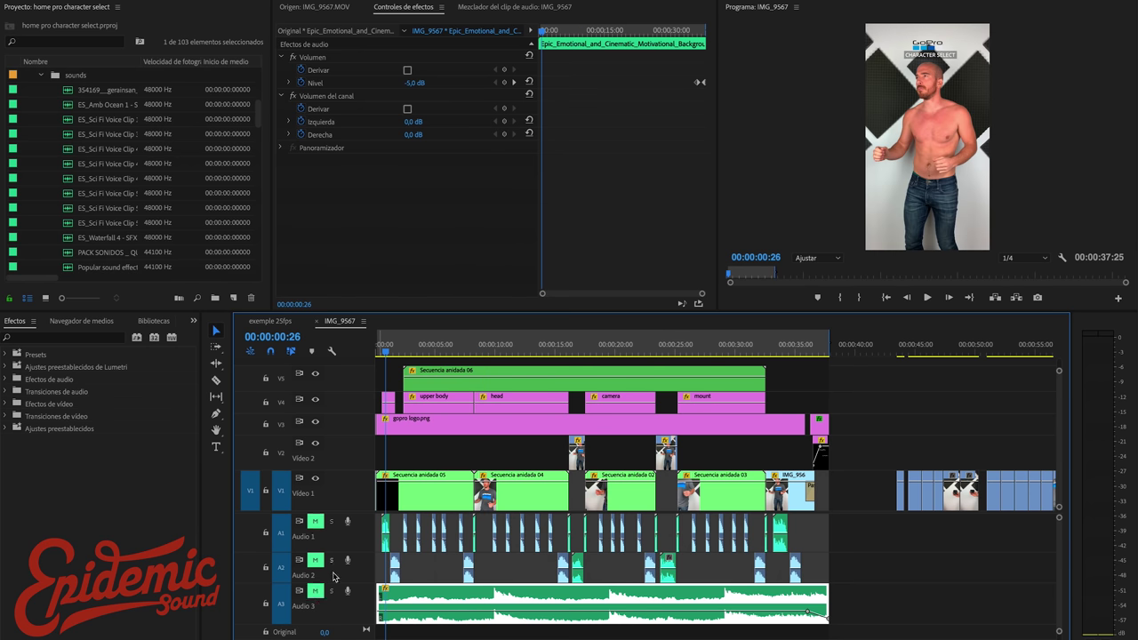
{"action": "left_click", "coordinate": [315, 521]}
{"action": "key", "text": "space"}
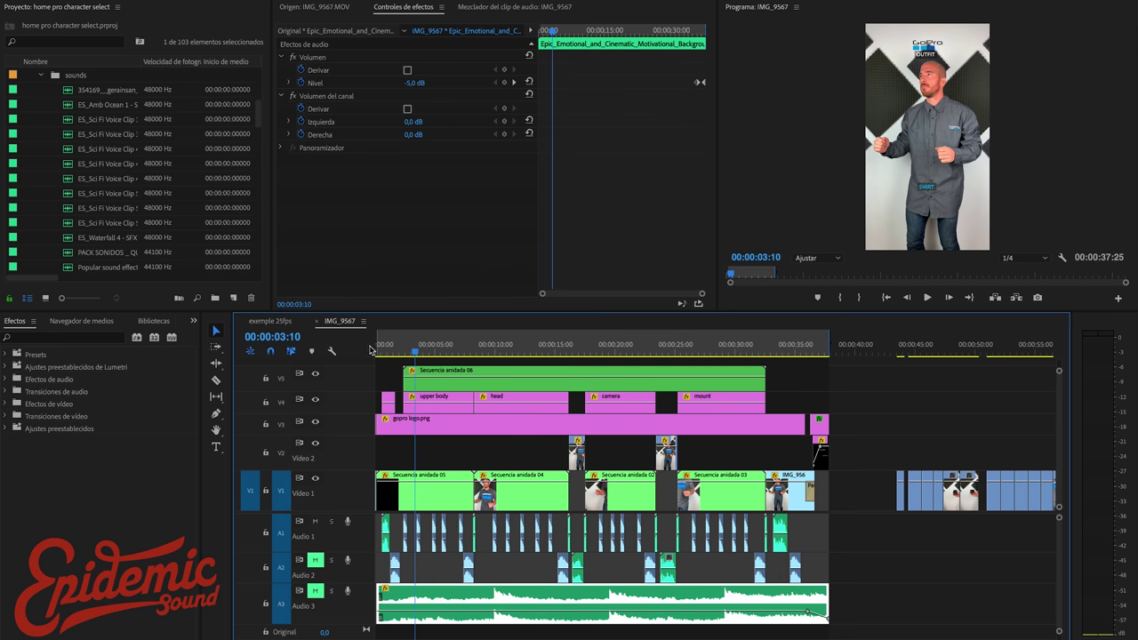
{"action": "left_click", "coordinate": [381, 347]}
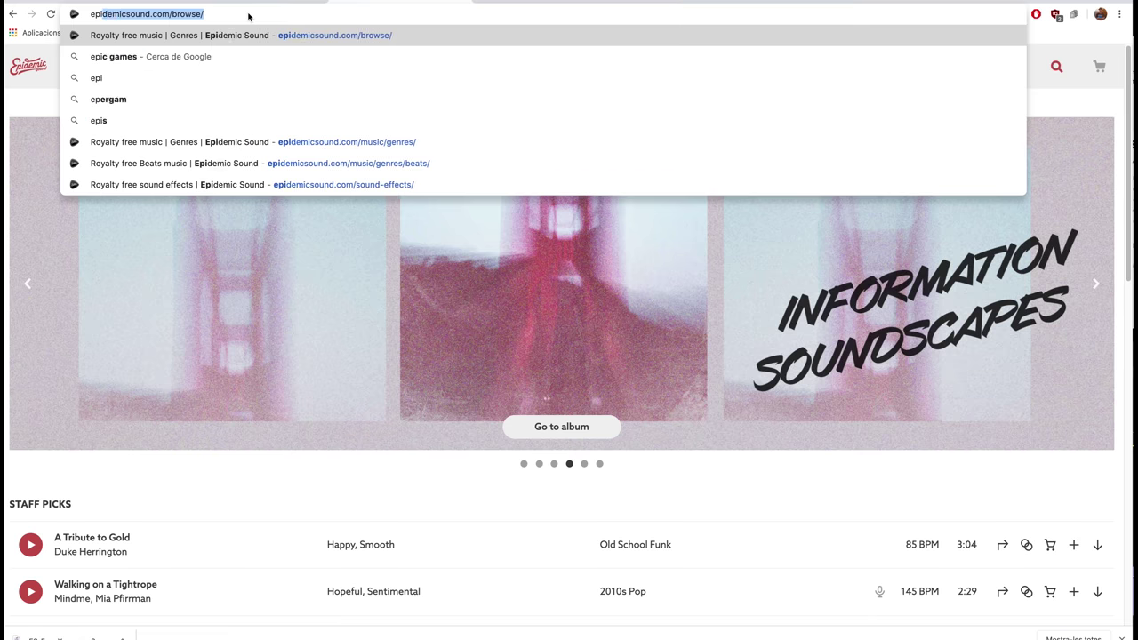
Open the Epidemic Sound site in Chrome and browse its home page and staff picks.
{"action": "type", "text": "demi"}
{"action": "key", "text": "Return"}
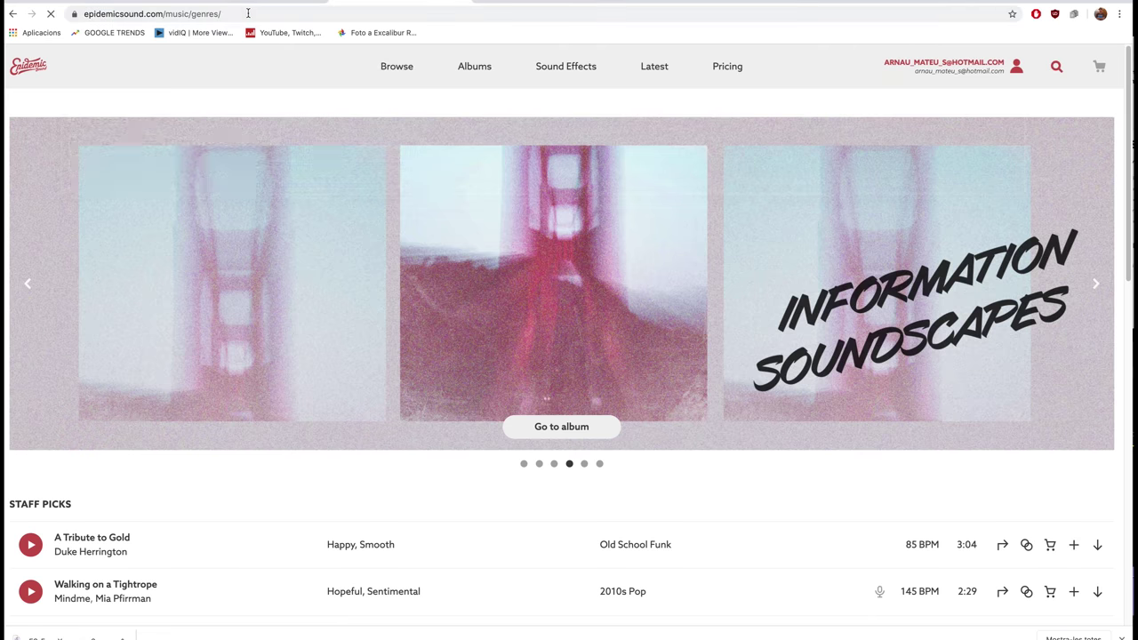
{"action": "left_click", "coordinate": [30, 67]}
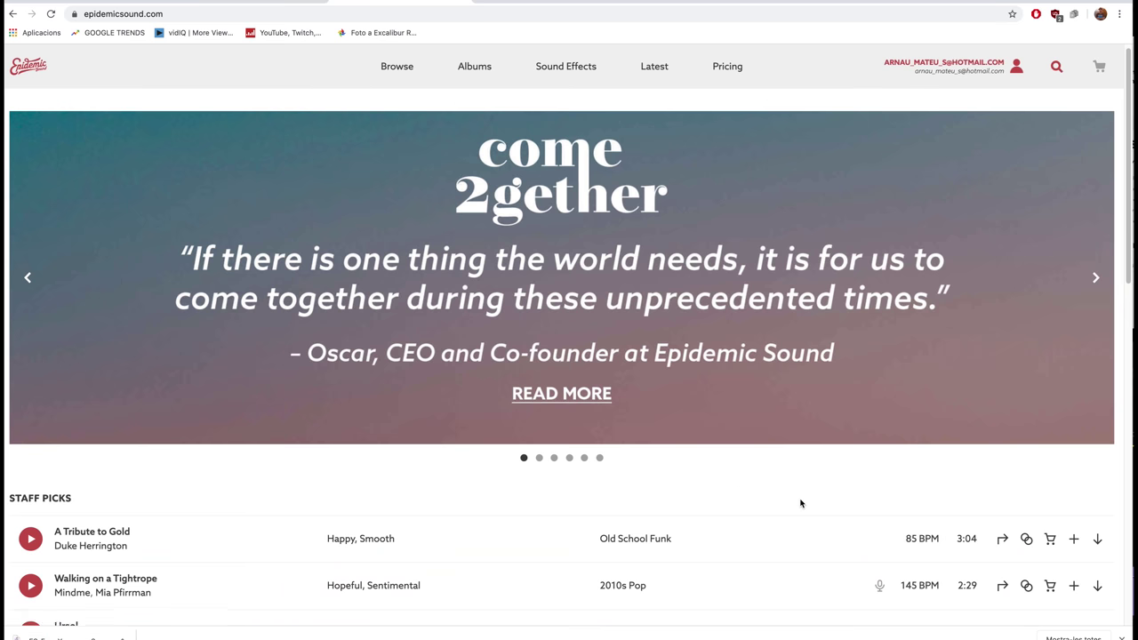
{"action": "scroll", "coordinate": [800, 504], "scroll_direction": "down", "scroll_amount": 5}
{"action": "scroll", "coordinate": [800, 503], "scroll_direction": "down", "scroll_amount": 5}
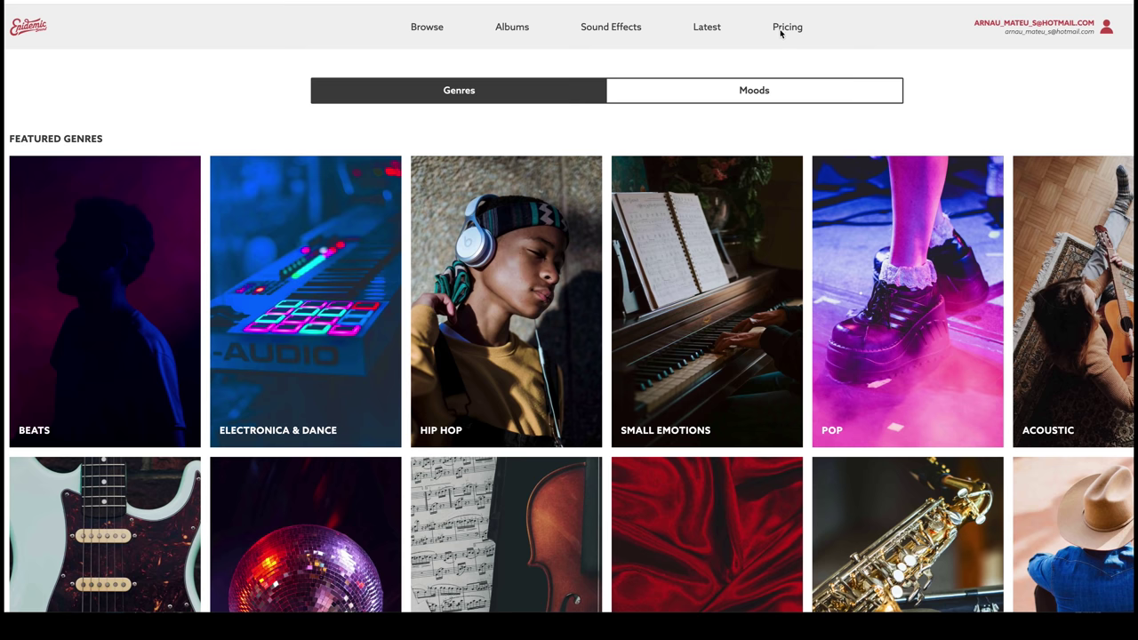
Open Epidemic Sound's pricing page and review the Personal, Commercial and Custom plans.
{"action": "left_click", "coordinate": [781, 32]}
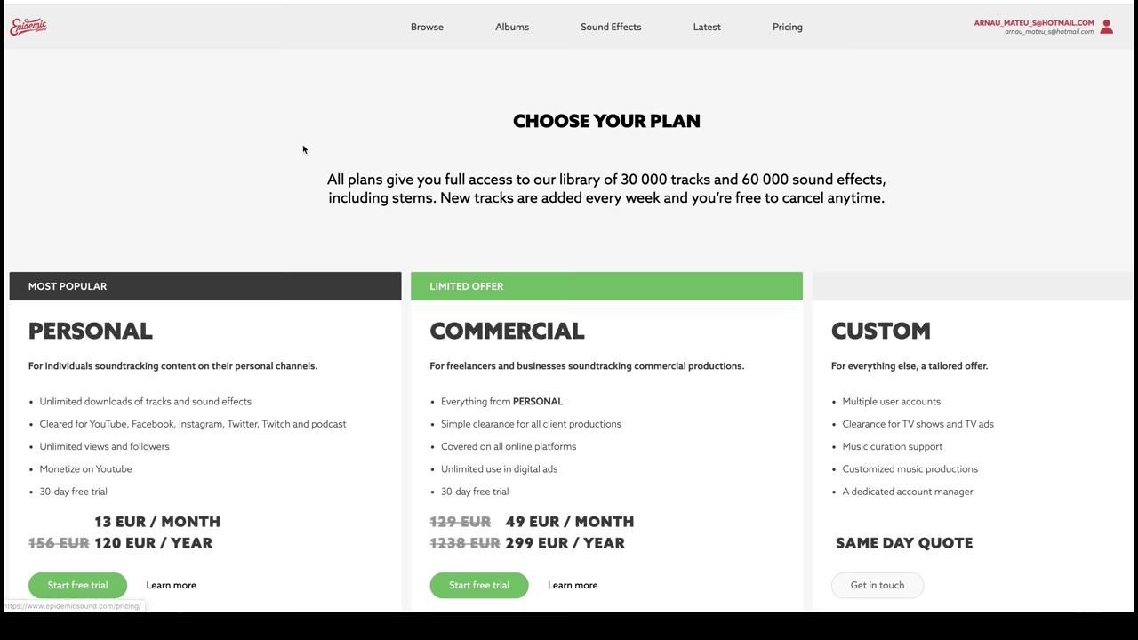
{"action": "scroll", "coordinate": [334, 102], "scroll_direction": "down", "scroll_amount": 2}
{"action": "scroll", "coordinate": [334, 108], "scroll_direction": "up", "scroll_amount": 1}
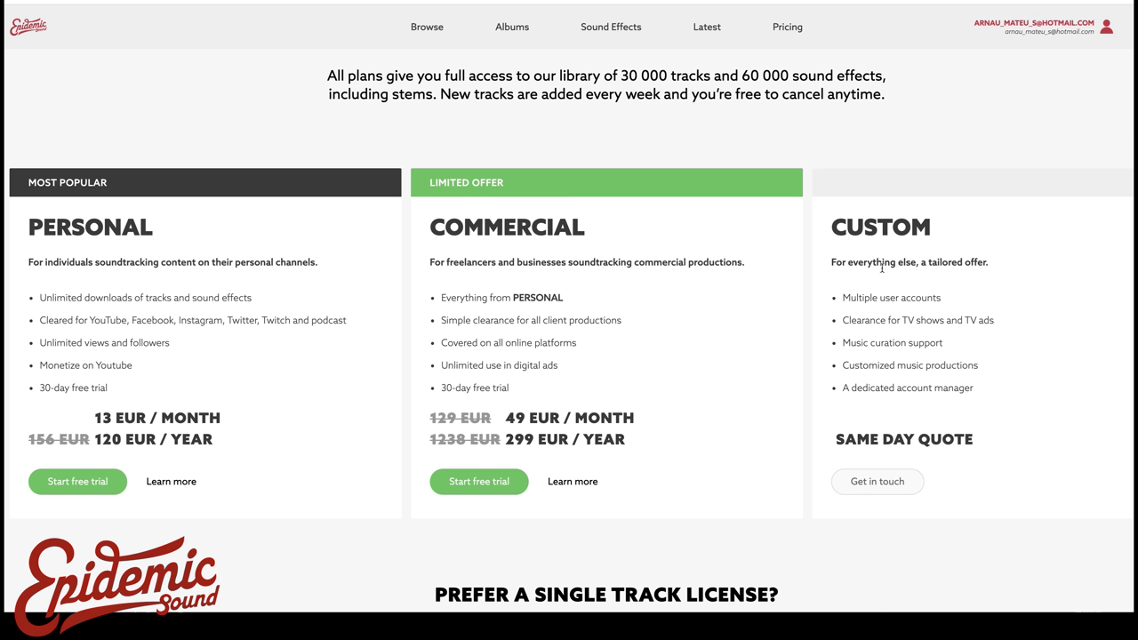
{"action": "scroll", "coordinate": [526, 288], "scroll_direction": "down", "scroll_amount": 3}
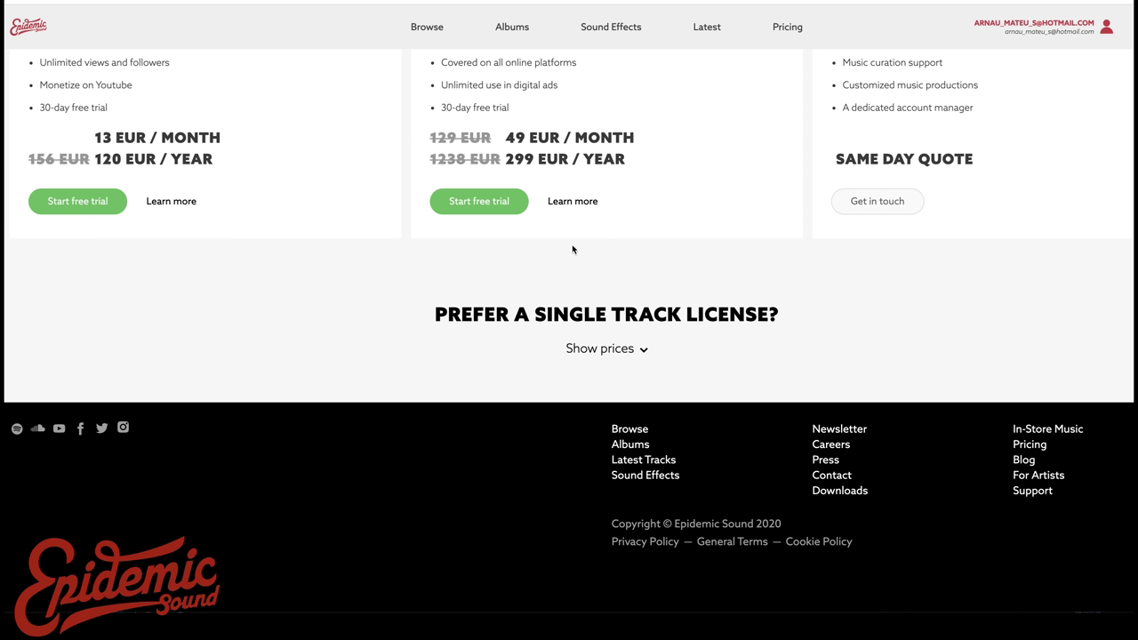
{"action": "scroll", "coordinate": [471, 285], "scroll_direction": "up", "scroll_amount": 3}
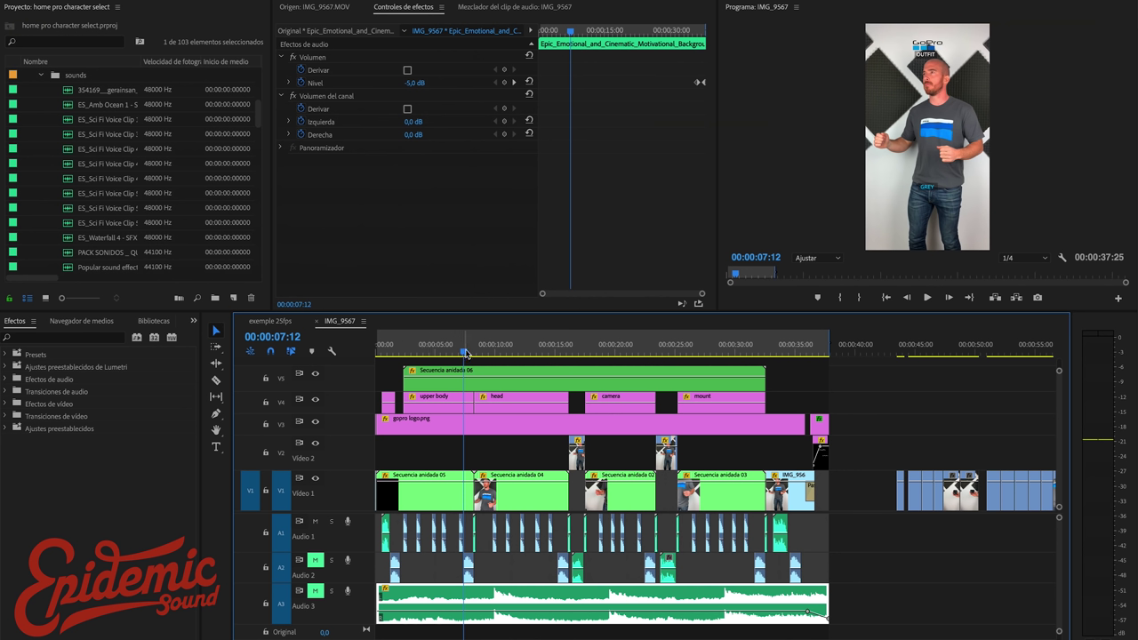
Play the sequence in Premiere Pro around 00:00:07:12 and 00:00:15:23 to hear the transition sound effects.
{"action": "key", "text": "space"}
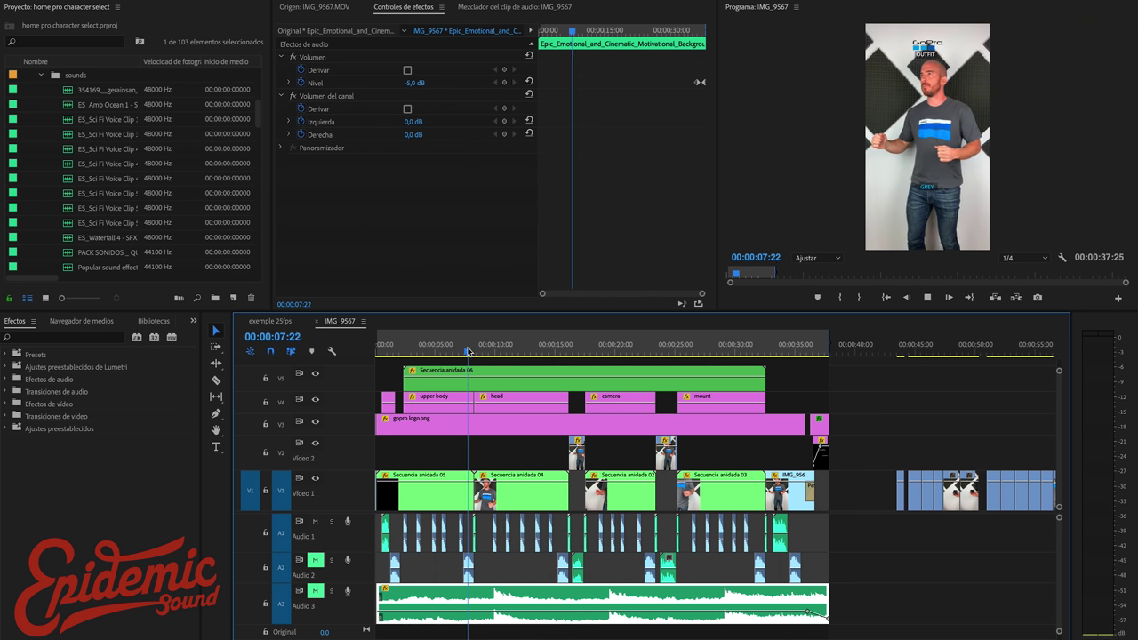
{"action": "left_click", "coordinate": [565, 353]}
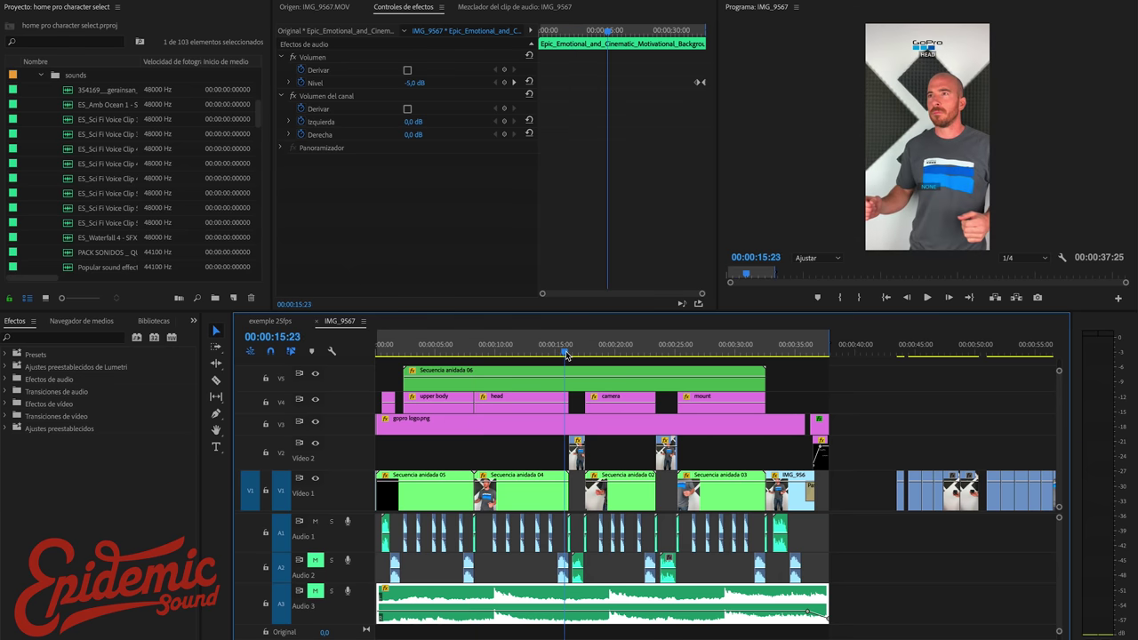
{"action": "key", "text": "space"}
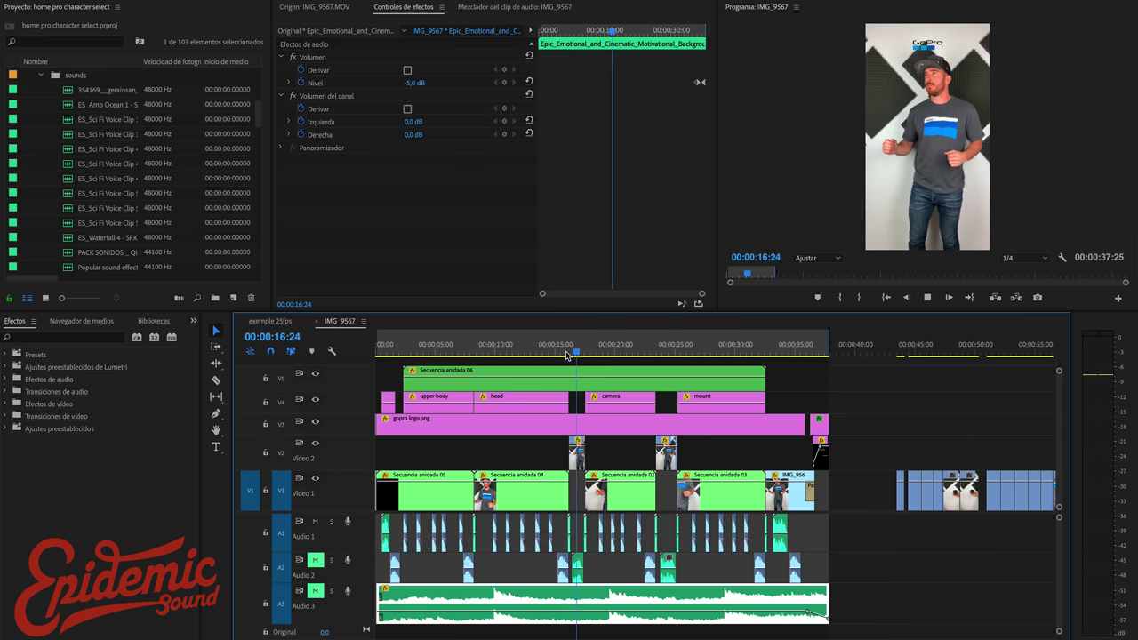
{"action": "left_click", "coordinate": [565, 352]}
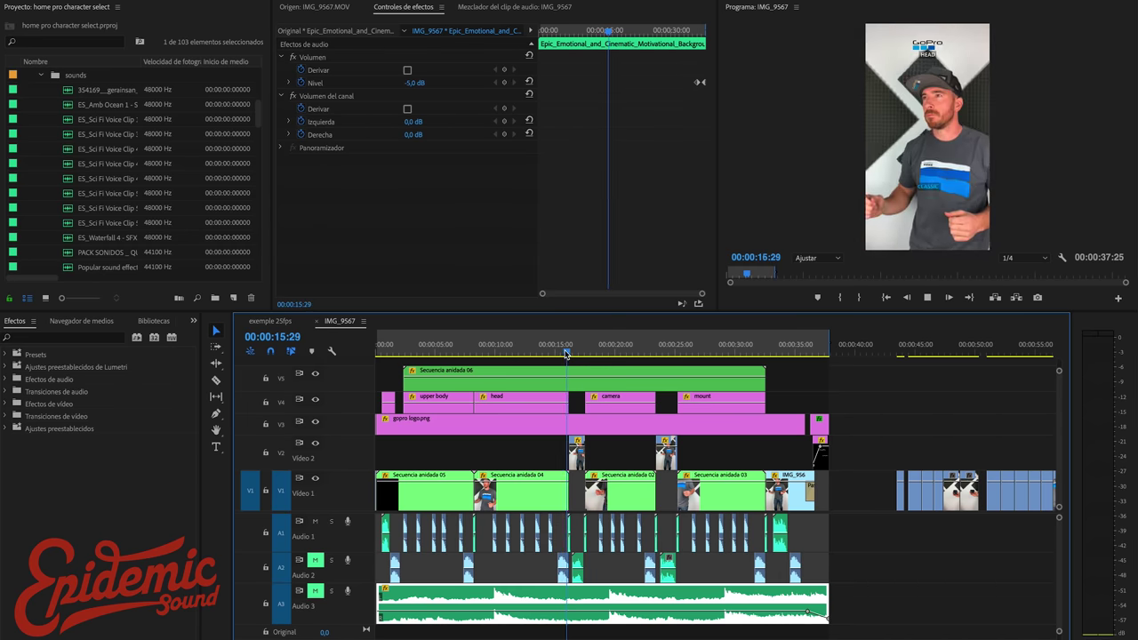
{"action": "key", "text": "space"}
Play the sequence from about 00:00:02:02 to hear the Audio 1 sound effects on the outfit changes.
{"action": "left_click", "coordinate": [401, 352]}
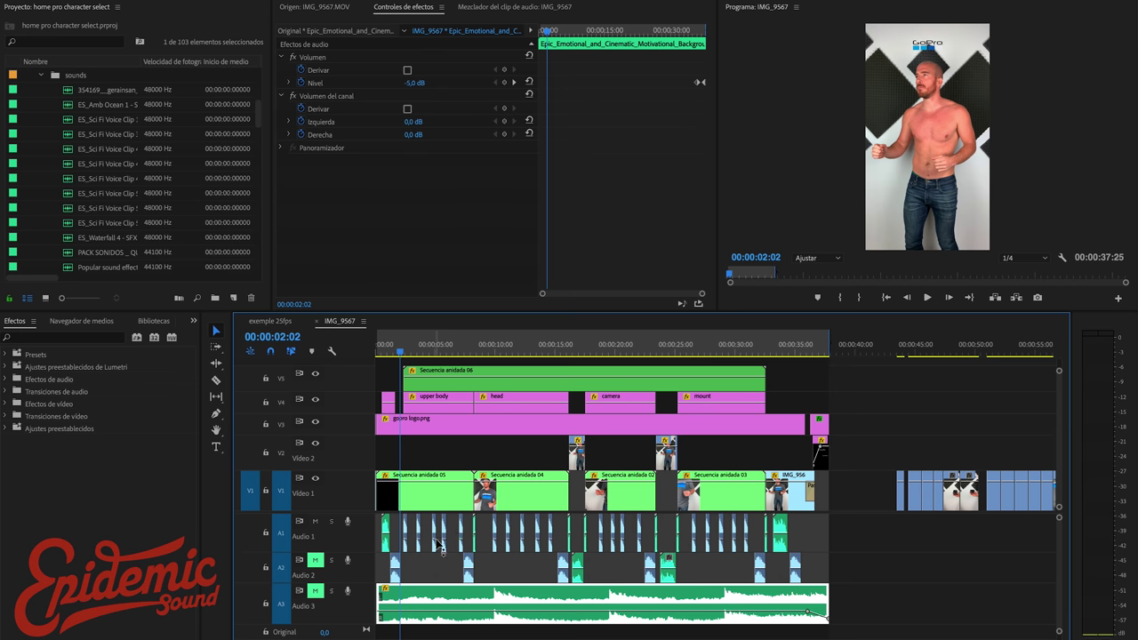
{"action": "key", "text": "="}
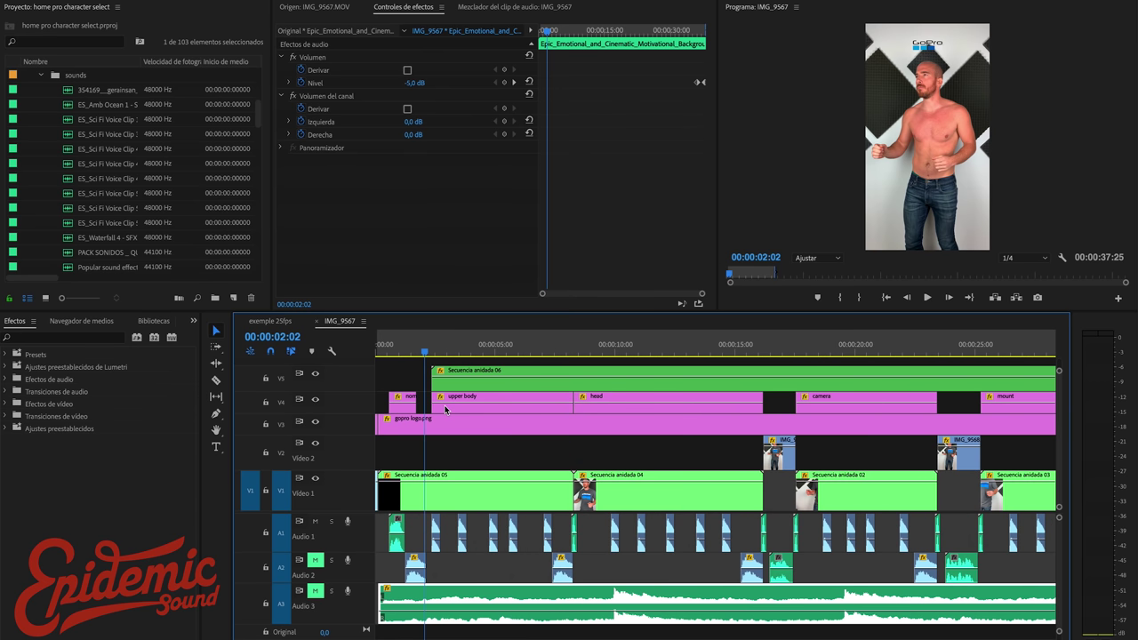
{"action": "key", "text": "space"}
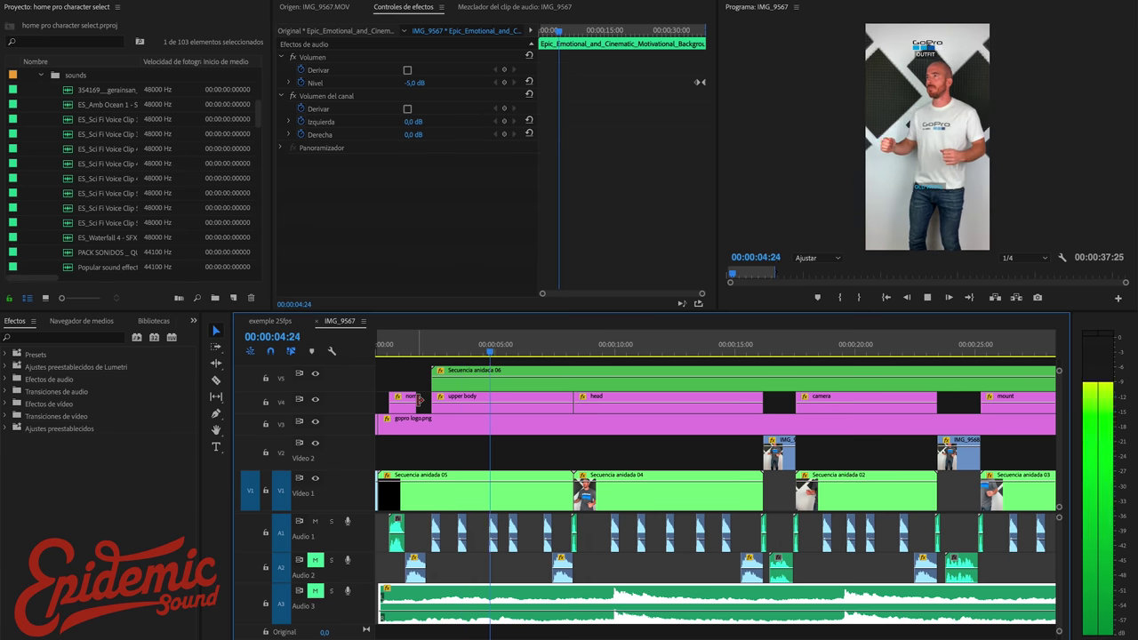
{"action": "key", "text": "space"}
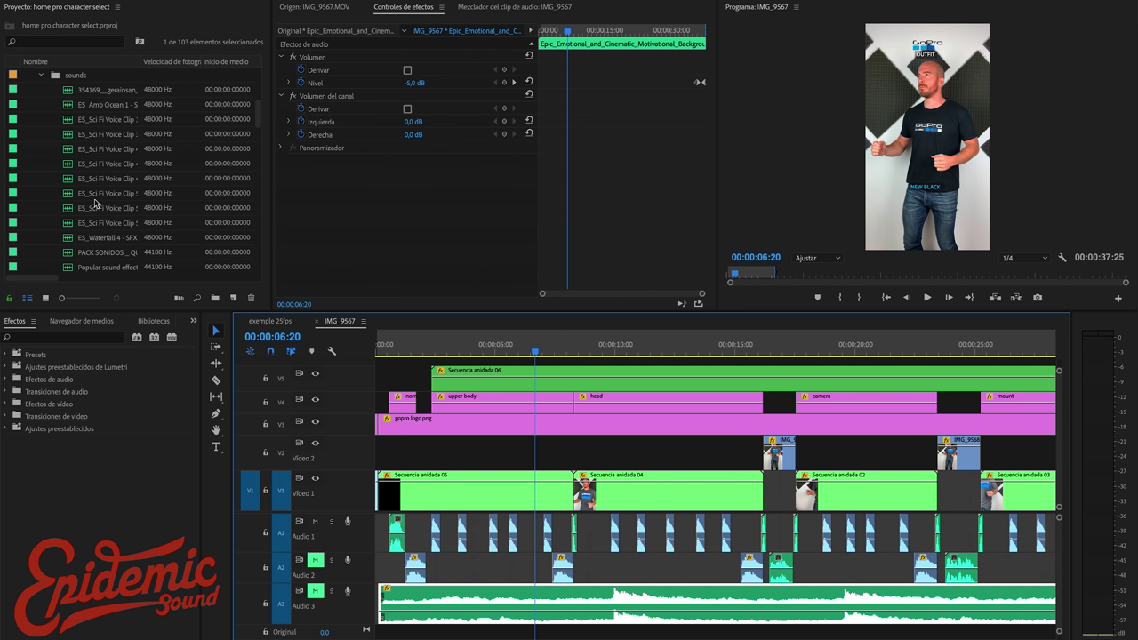
Preview the ES_Sci Fi Voice Clip 402 and ES_Sci Fi Voice Clip 426 sounds from the project's sounds folder.
{"action": "double_click", "coordinate": [65, 149]}
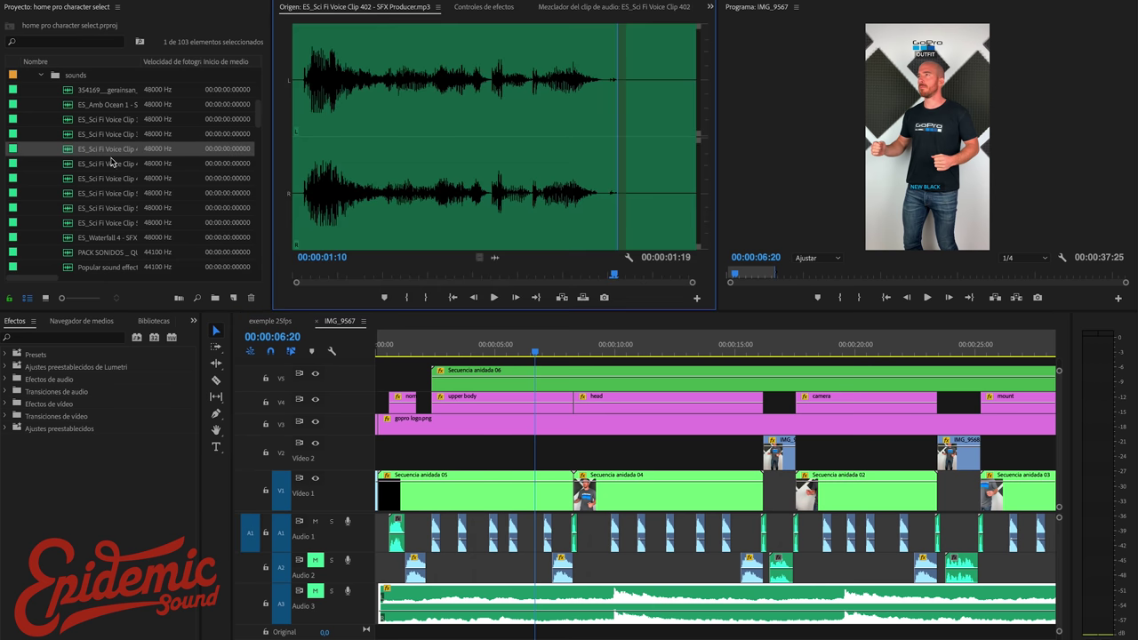
{"action": "left_click", "coordinate": [303, 272]}
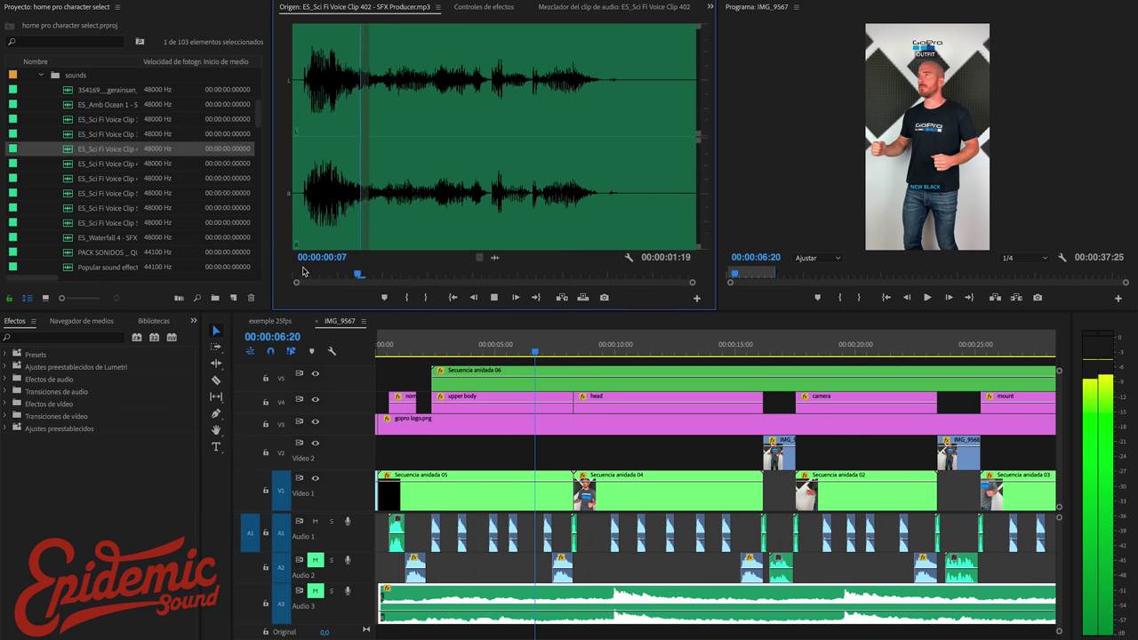
{"action": "key", "text": "space"}
{"action": "double_click", "coordinate": [71, 166]}
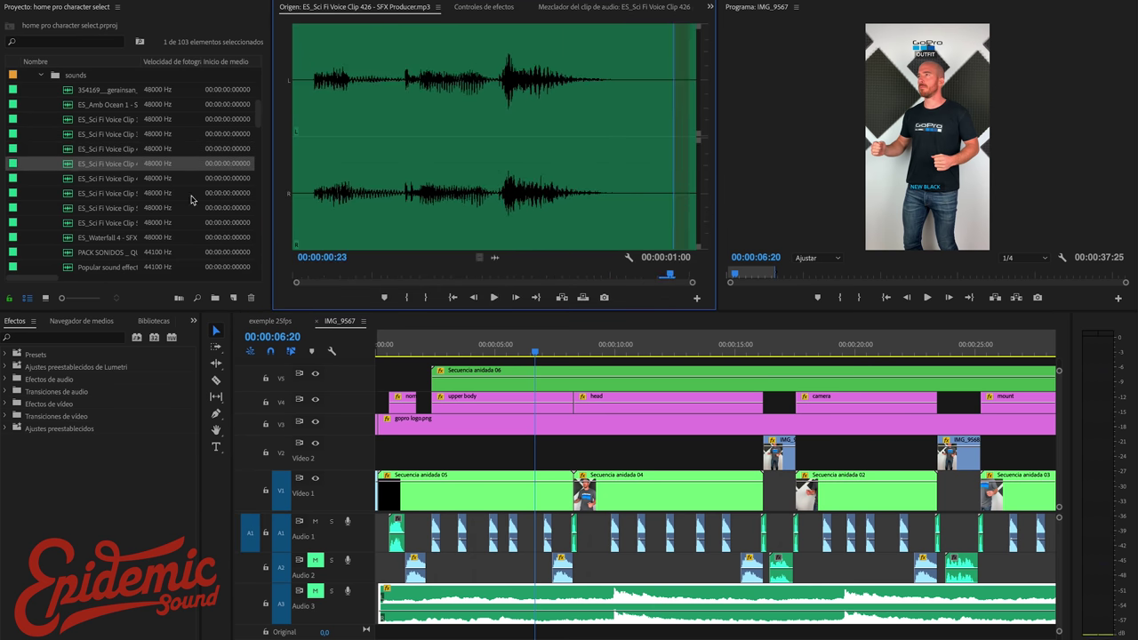
{"action": "left_click", "coordinate": [308, 274]}
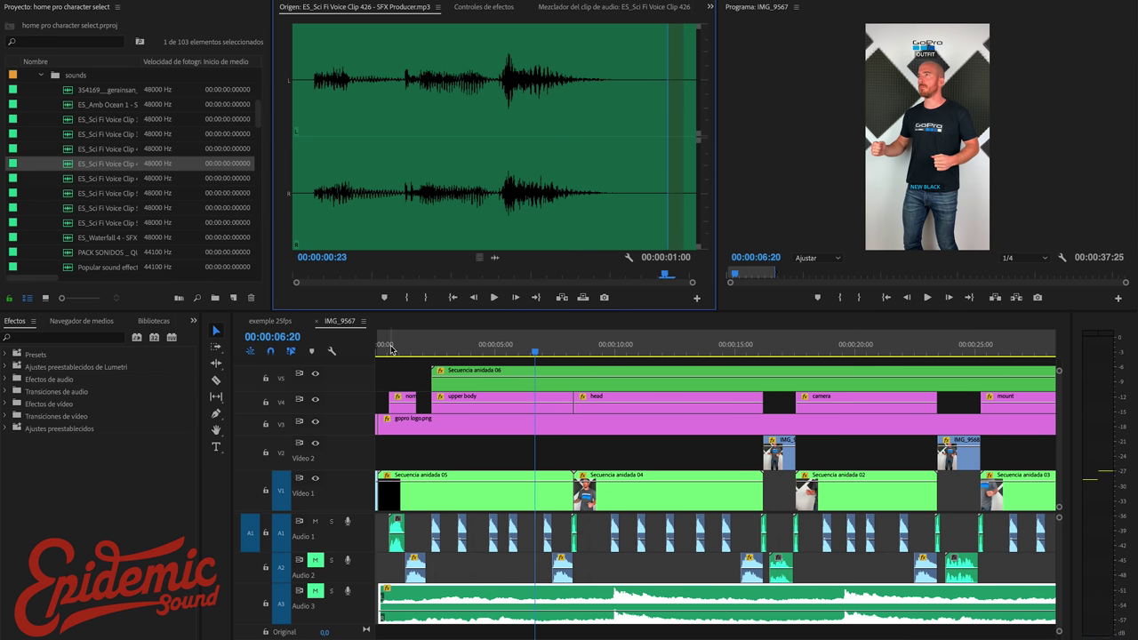
Play the voice effects in the sequence at the character select title from 00:00:00:16, at the head section, and near 00:00:34:08.
{"action": "left_click", "coordinate": [397, 348]}
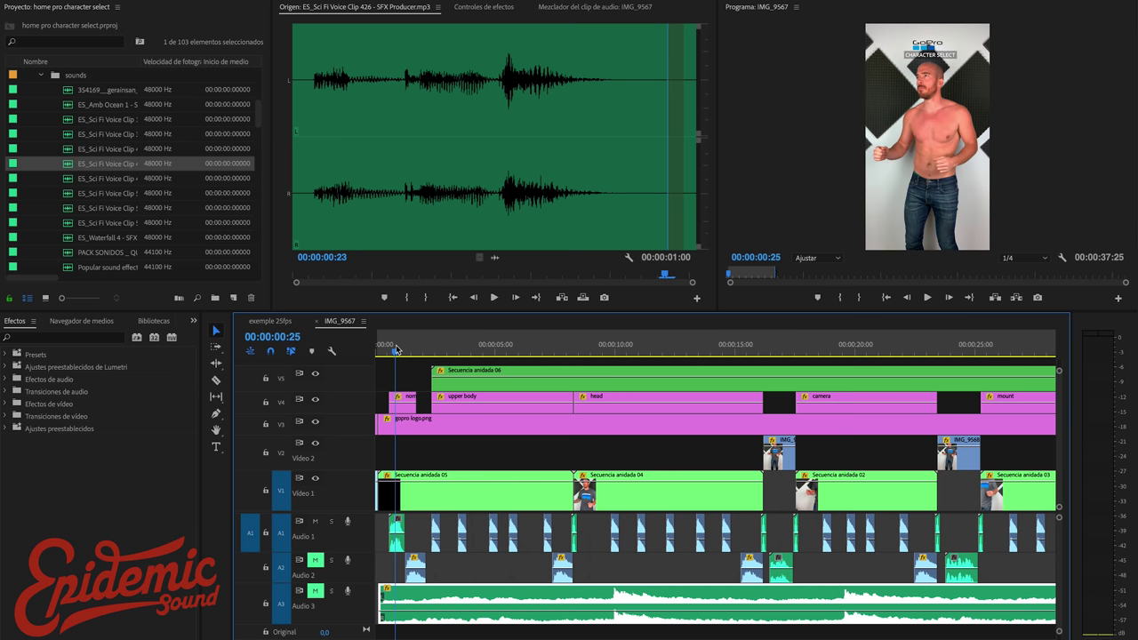
{"action": "left_click", "coordinate": [388, 350]}
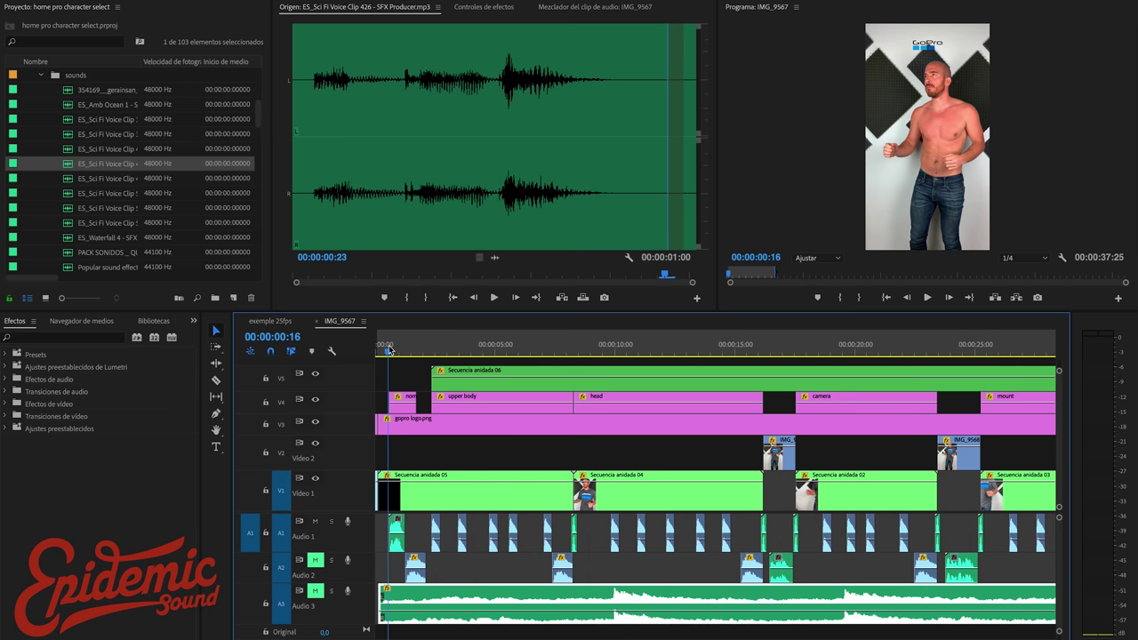
{"action": "key", "text": "space"}
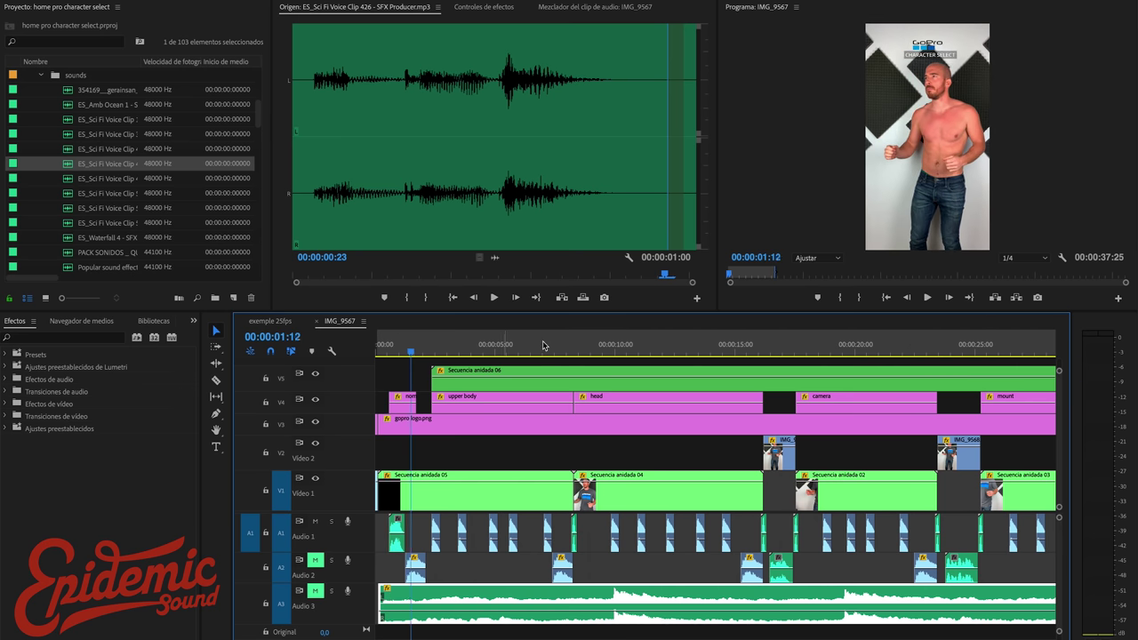
{"action": "left_click", "coordinate": [562, 348]}
{"action": "scroll", "coordinate": [589, 351], "scroll_direction": "down", "scroll_amount": 5}
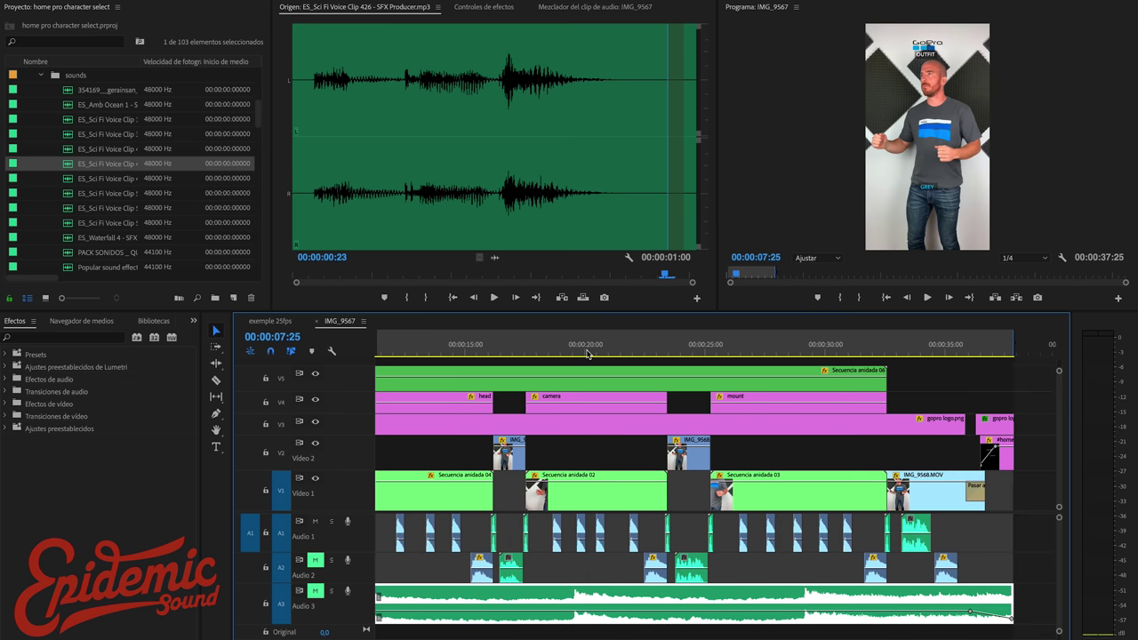
{"action": "left_click", "coordinate": [904, 350]}
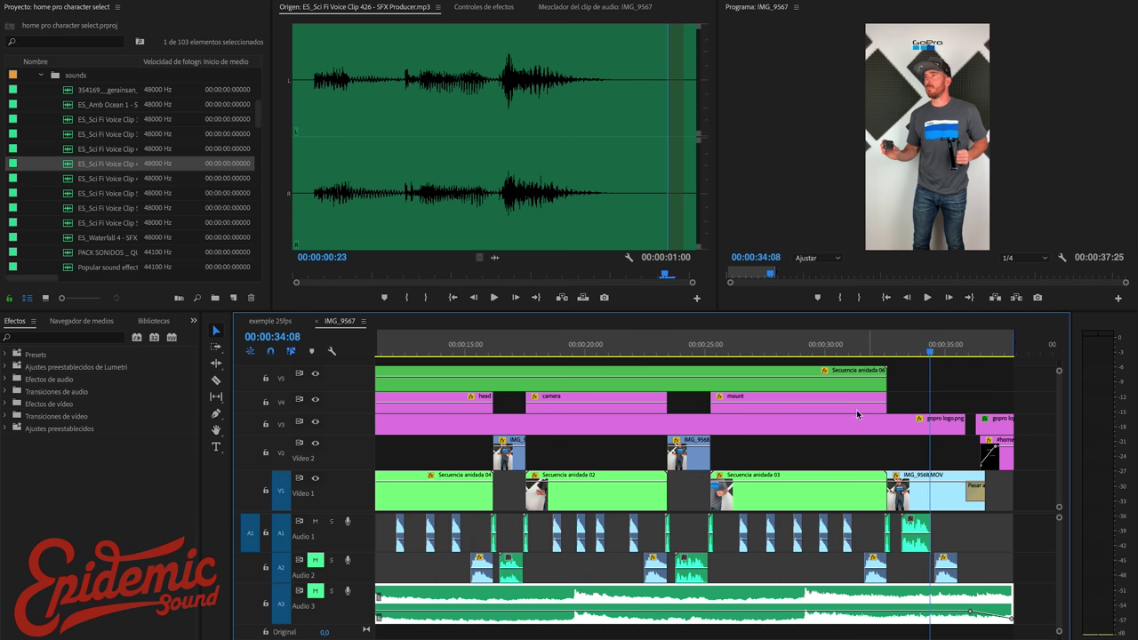
{"action": "key", "text": "space"}
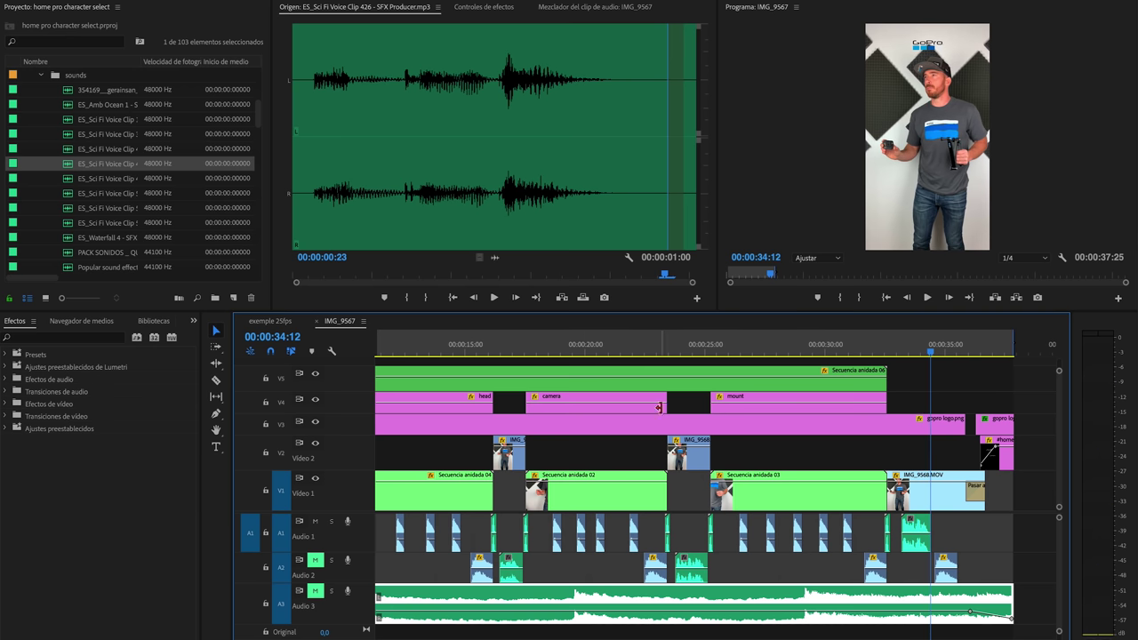
Unmute Audio 2 and Audio 3, playing the opening and the upper body to head transition to hear the combined audio.
{"action": "scroll", "coordinate": [644, 402], "scroll_direction": "up", "scroll_amount": 5}
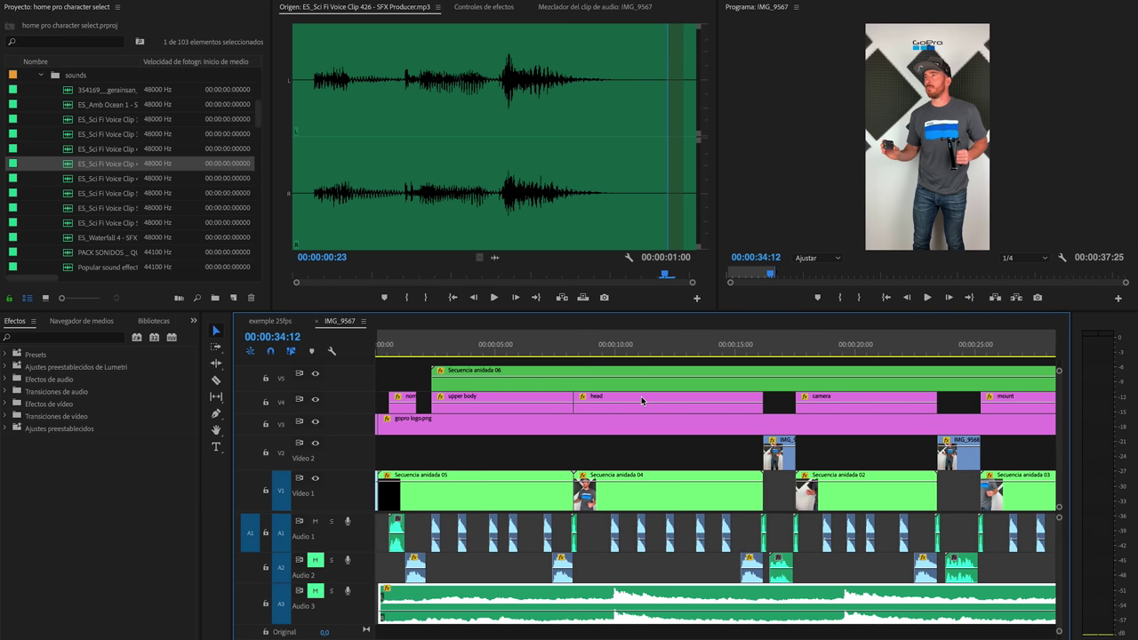
{"action": "left_click", "coordinate": [315, 561]}
{"action": "left_click", "coordinate": [405, 349]}
{"action": "key", "text": "space"}
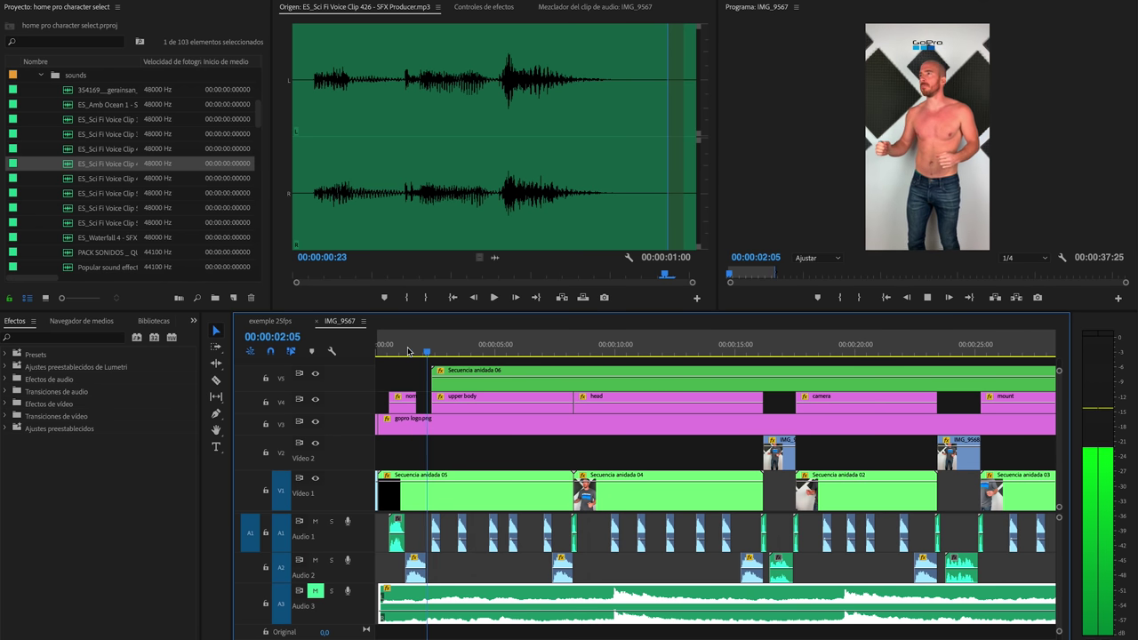
{"action": "key", "text": "space"}
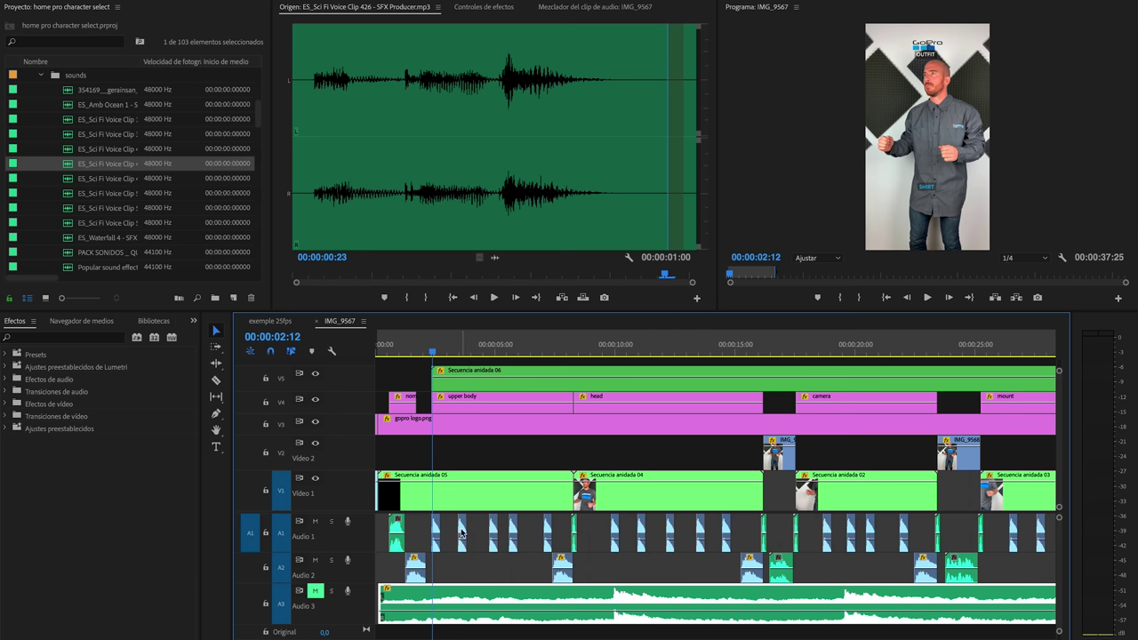
{"action": "key", "text": "minus"}
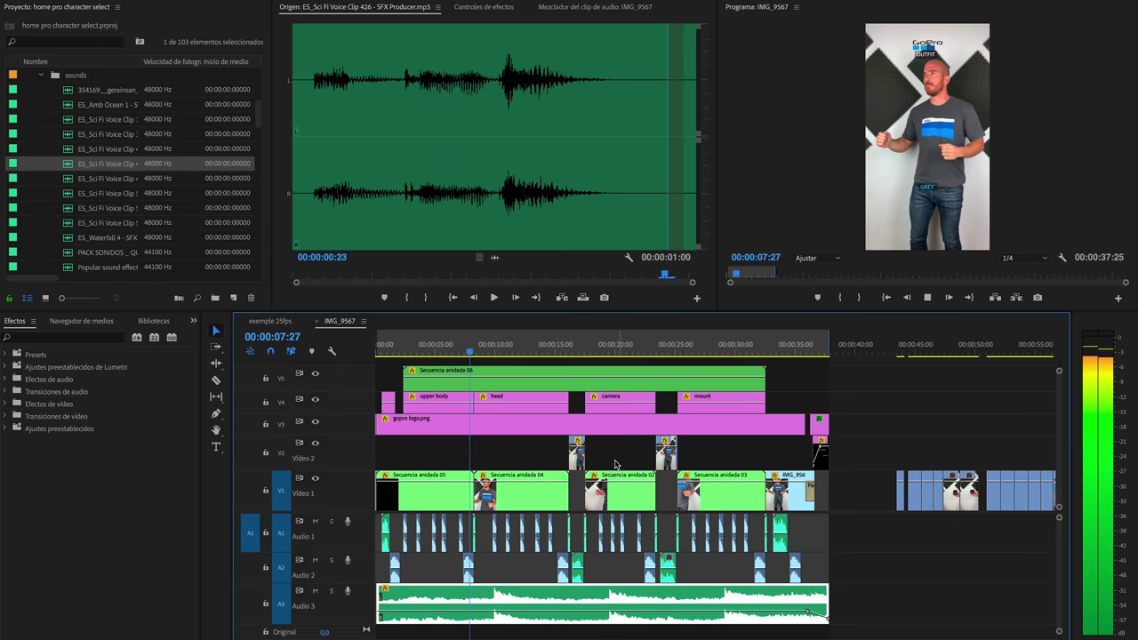
{"action": "key", "text": "space"}
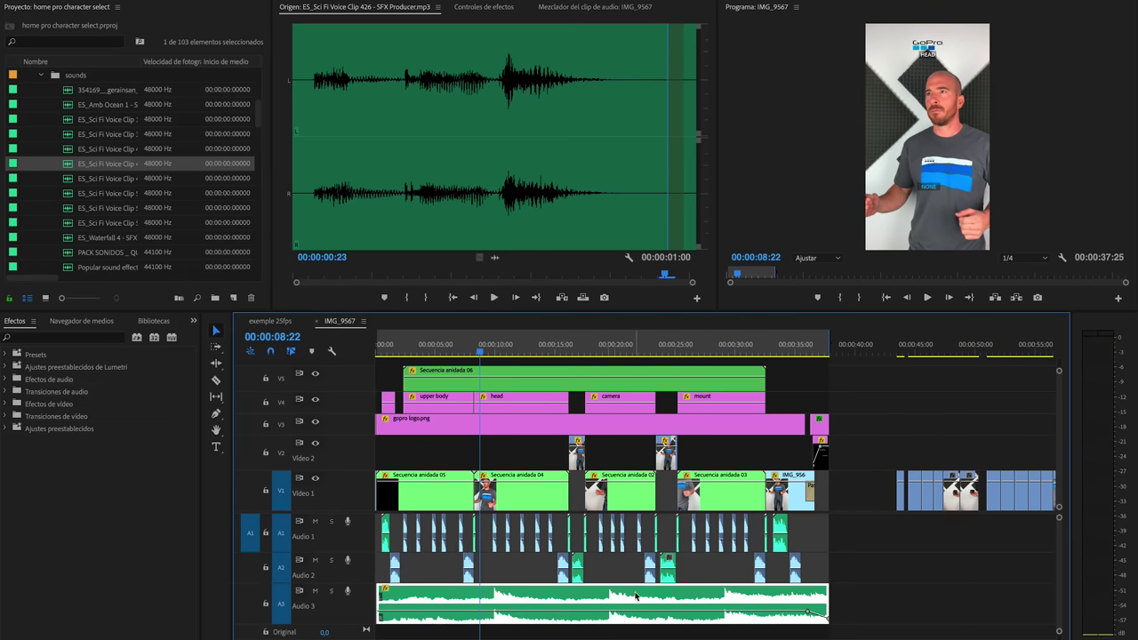